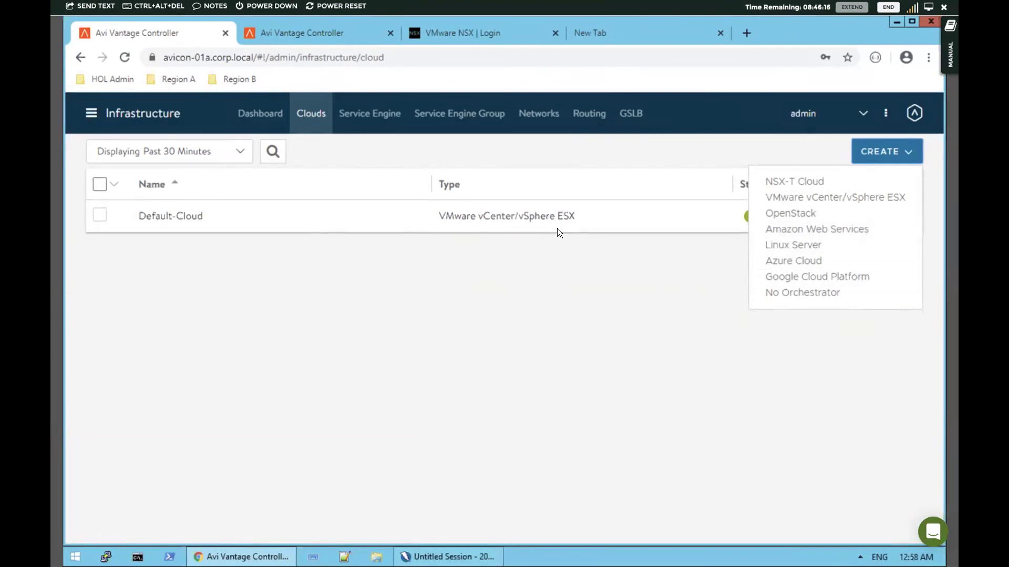
Show the Applications dashboard as a VS Tree and expand the demo-vs-01a and dns-vs-01a virtual services.
left_click(90, 113)
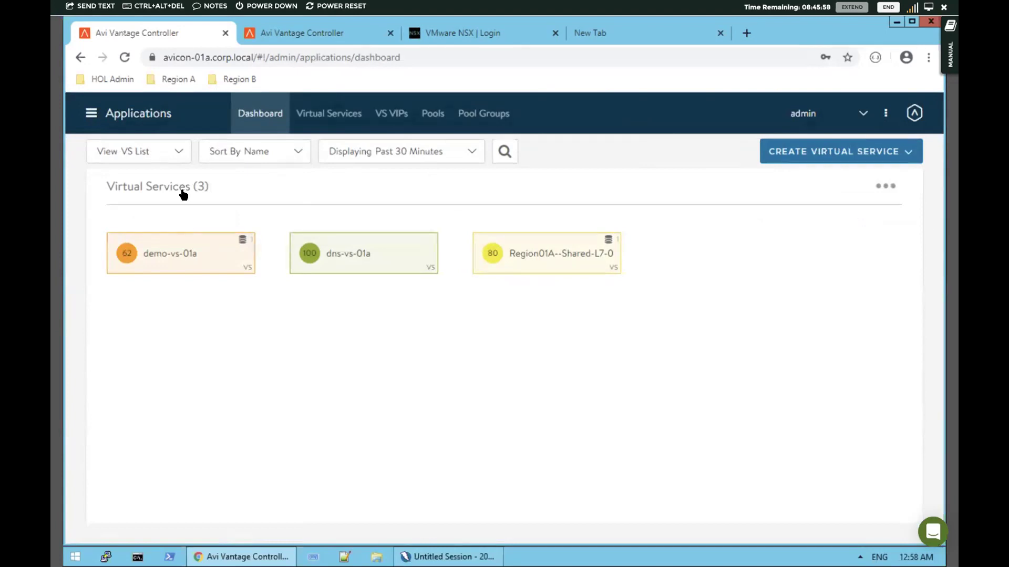
left_click(157, 152)
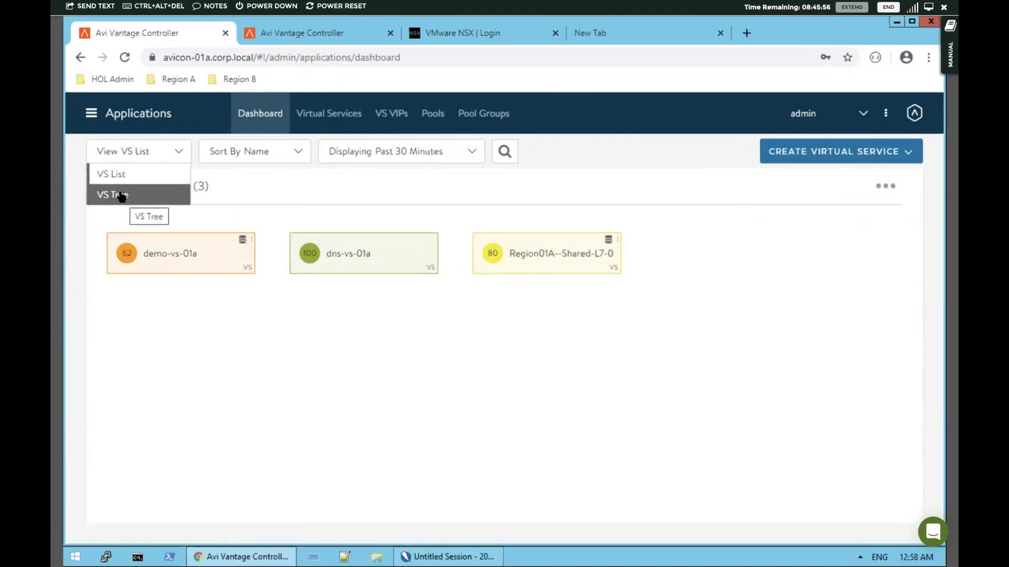
left_click(118, 194)
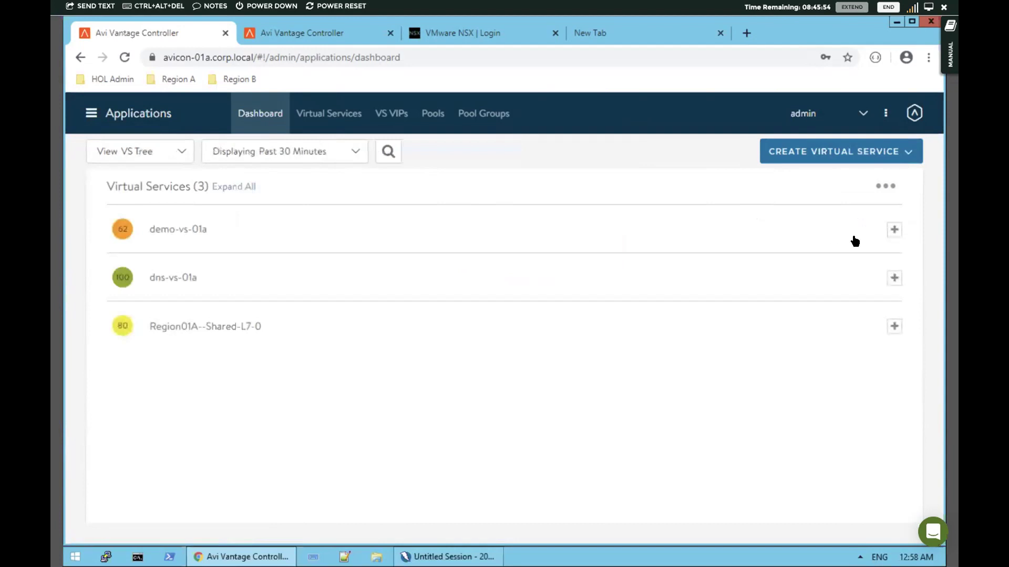
left_click(888, 234)
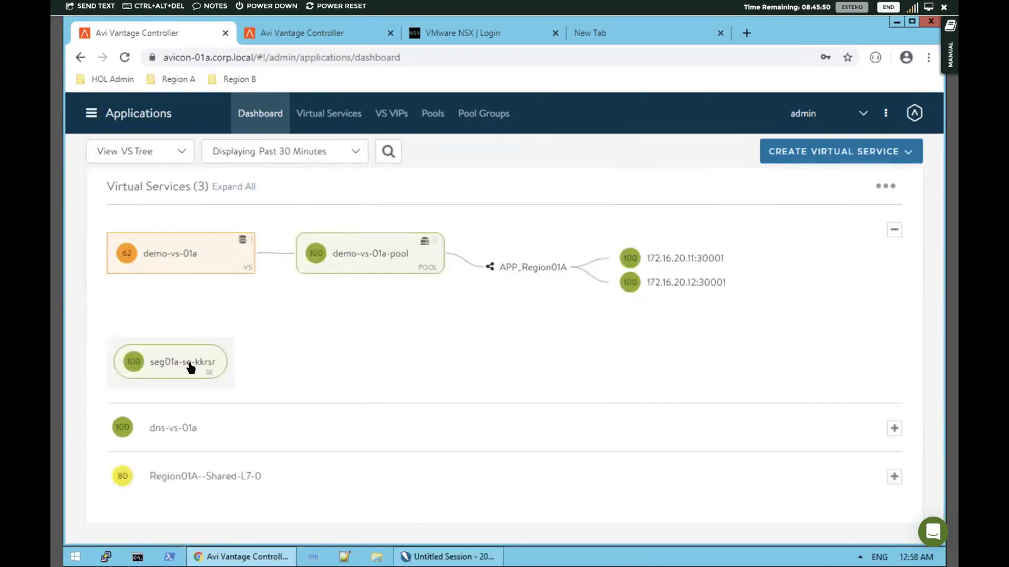
left_click(888, 424)
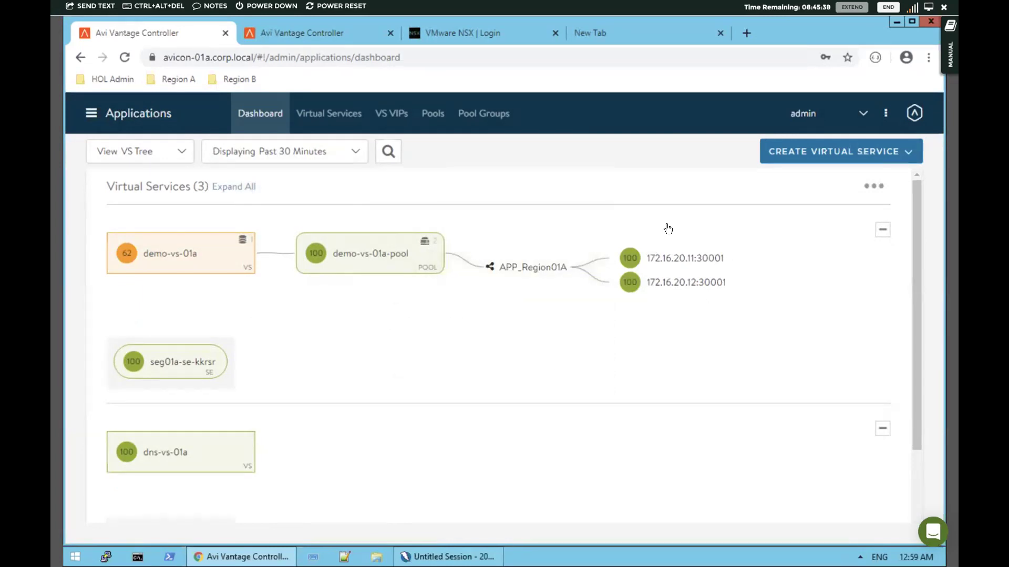
Start a new virtual service named app1 and enable auto allocation for its floating IPv4 address.
left_click(797, 160)
left_click(835, 182)
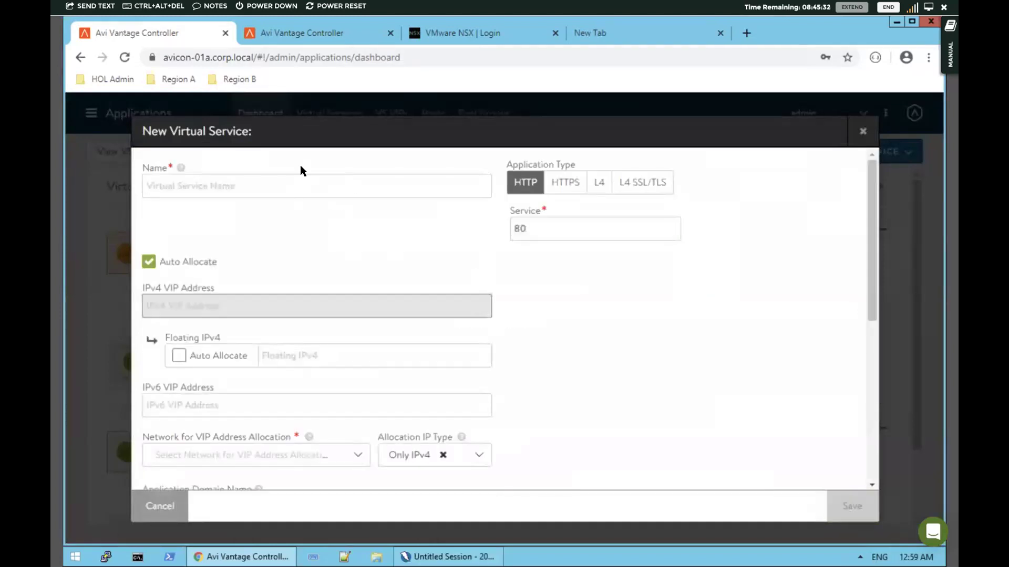
key("super")
left_click(281, 183)
type("app1")
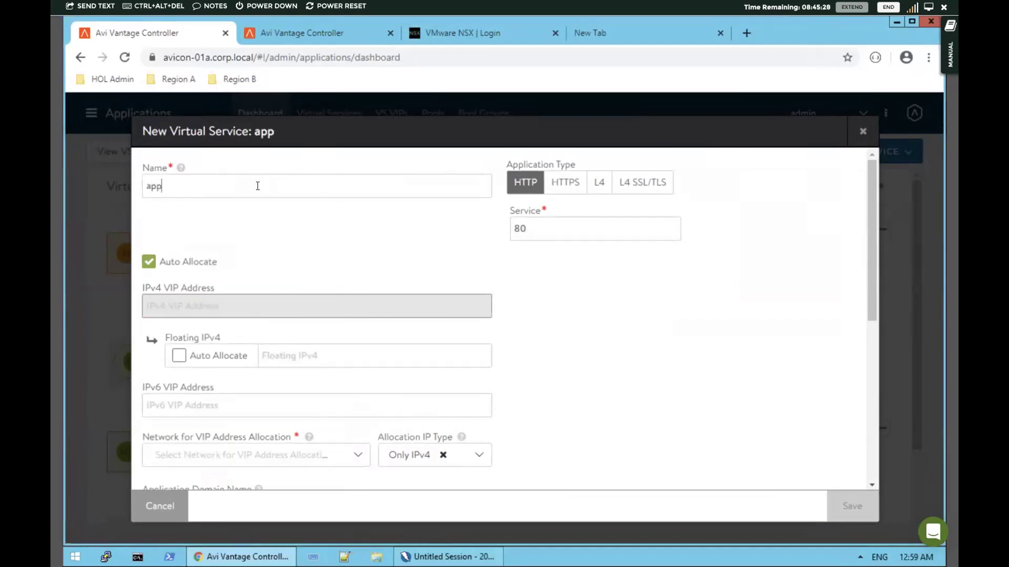
left_click(178, 355)
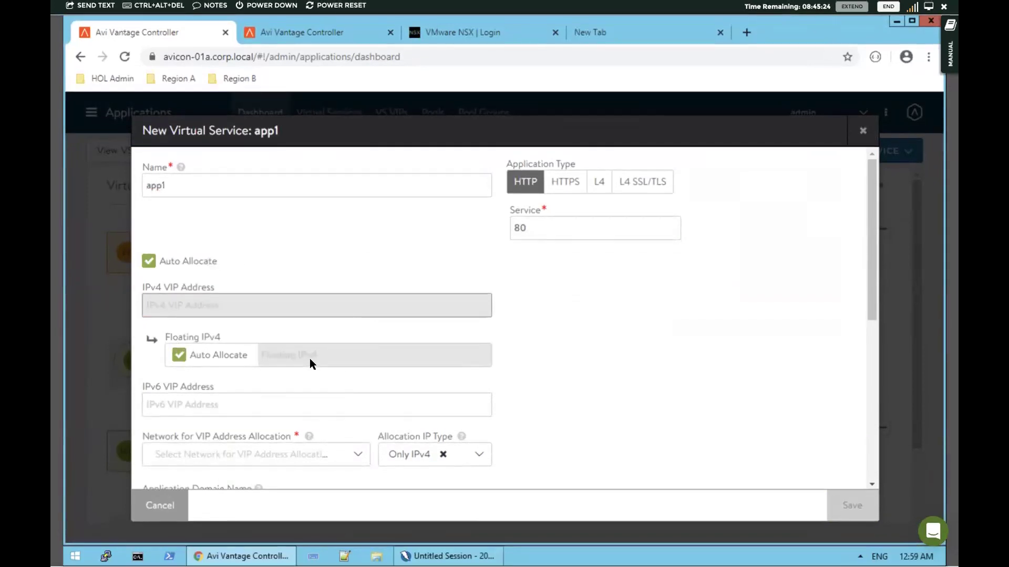
Allocate the VIP from network VIP-RegionA01-vDS-COMP, using IPv4 subnet 192.168.130.0/24.
scroll(310, 358, "down", 3)
left_click(224, 318)
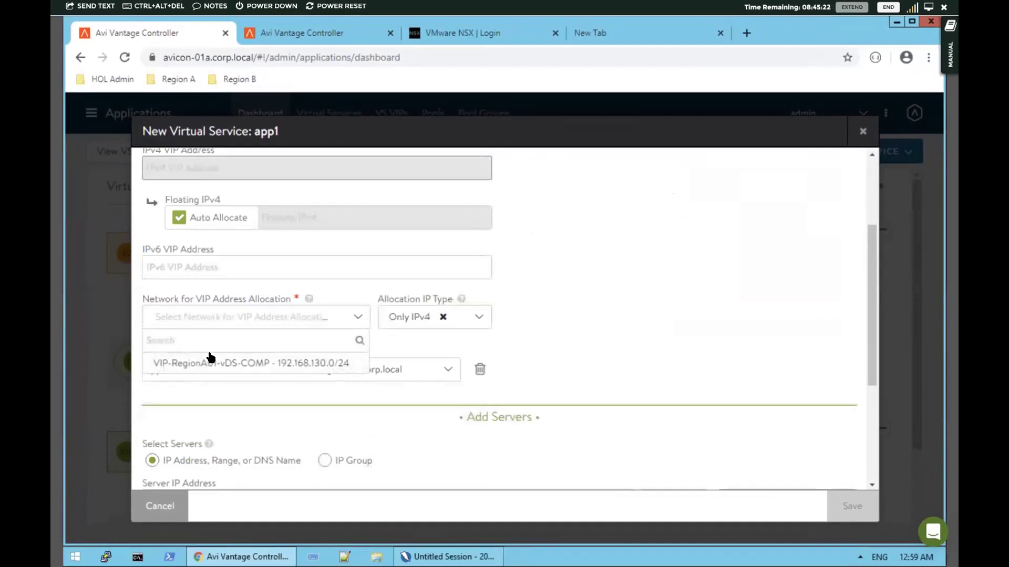
left_click(210, 364)
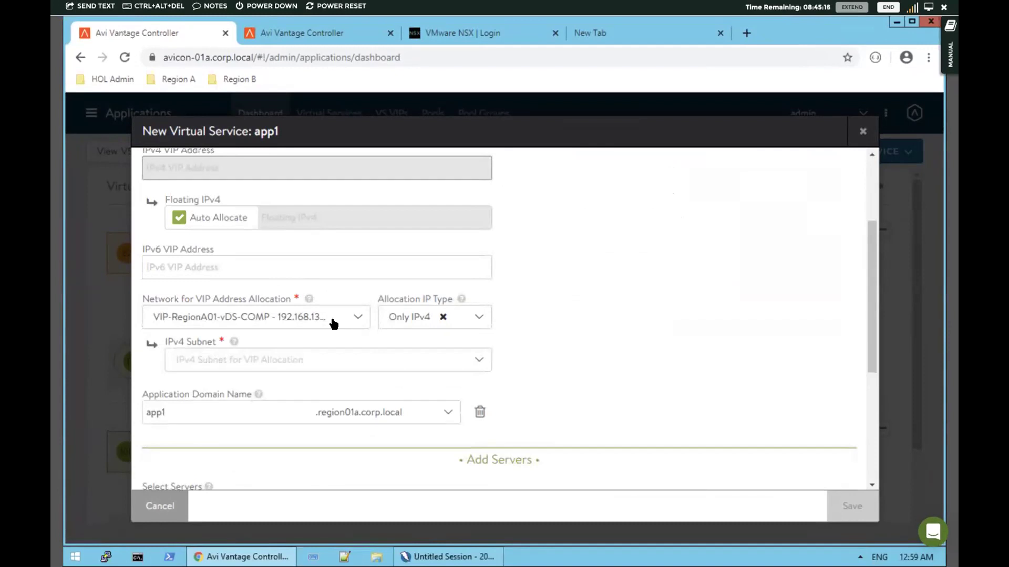
left_click(313, 359)
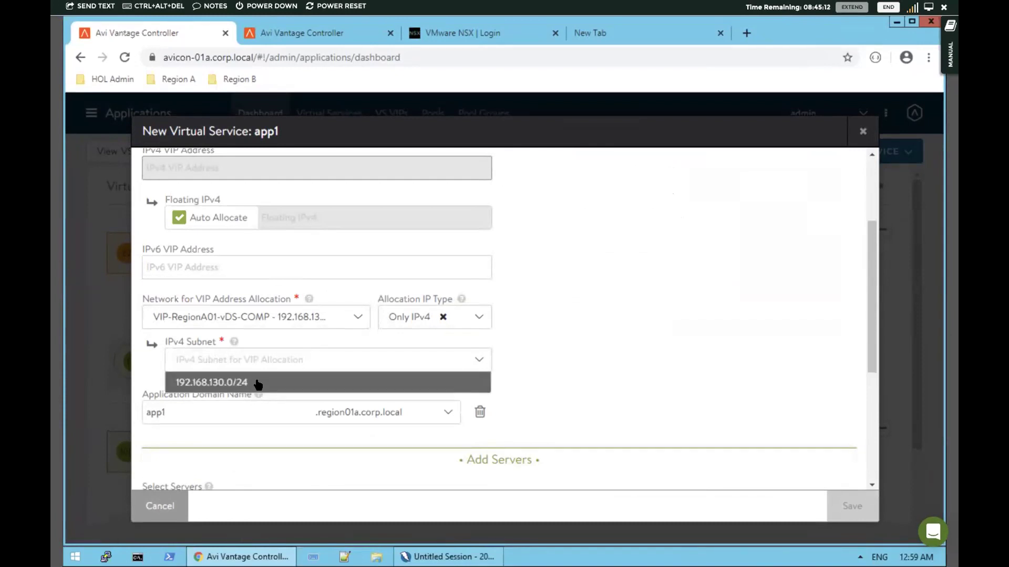
left_click(257, 383)
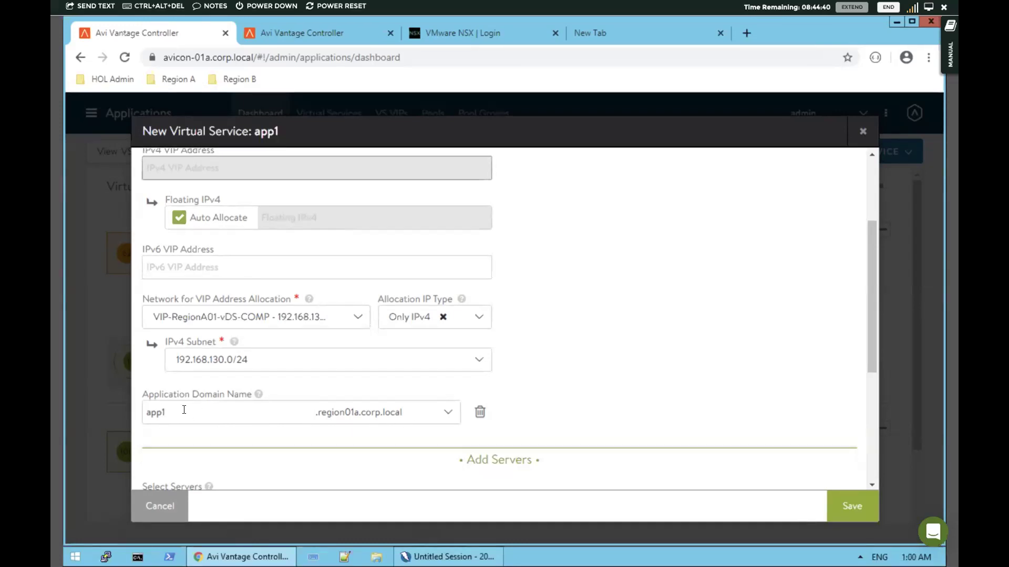
Review the new virtual service's settings and the domain suffixes offered for its application domain name.
scroll(238, 350, "up", 3)
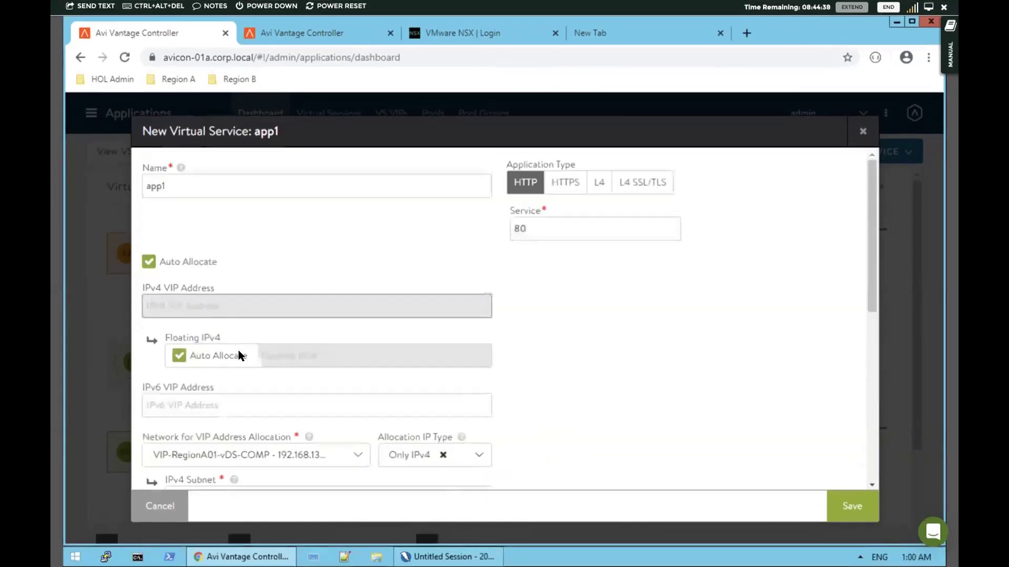
scroll(238, 350, "down", 5)
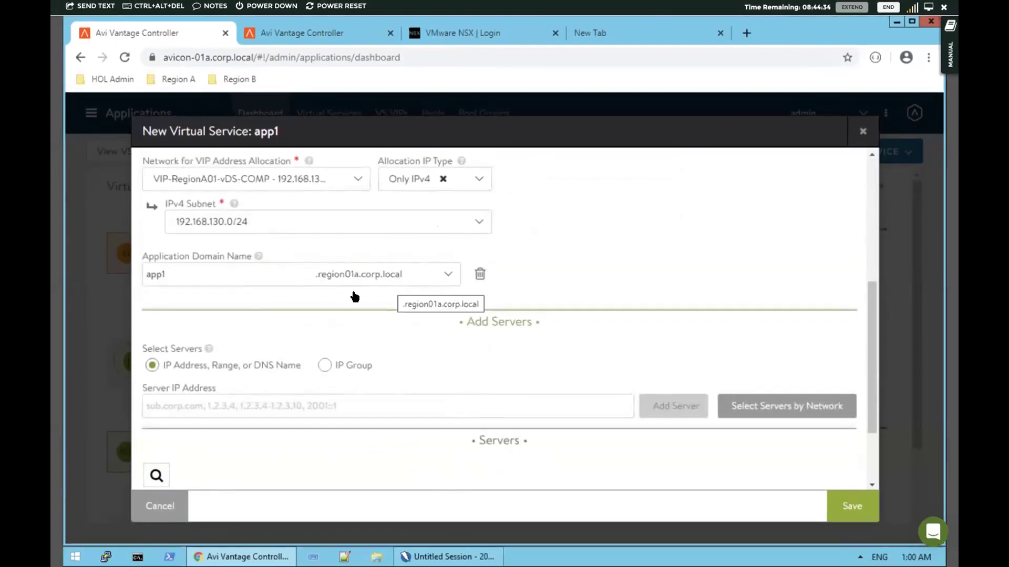
left_click(383, 275)
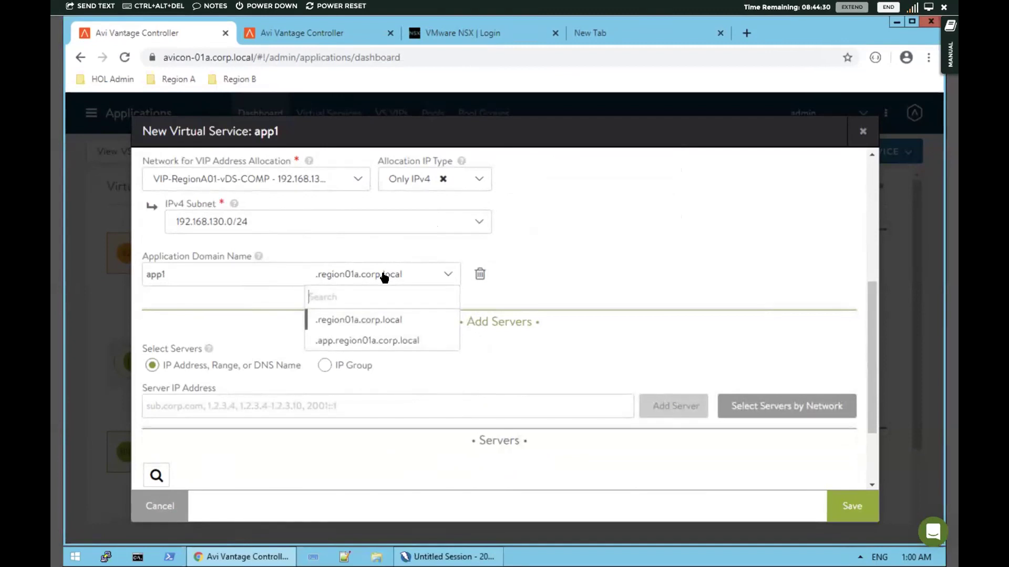
left_click(625, 254)
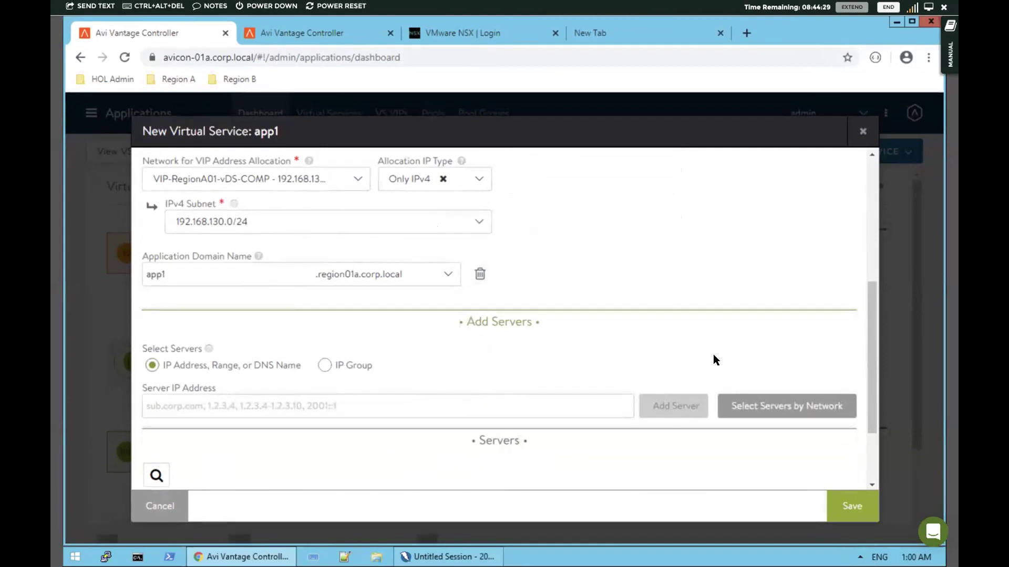
Add all servers from the APP_Region01A network to app1 and save the new virtual service.
left_click(735, 405)
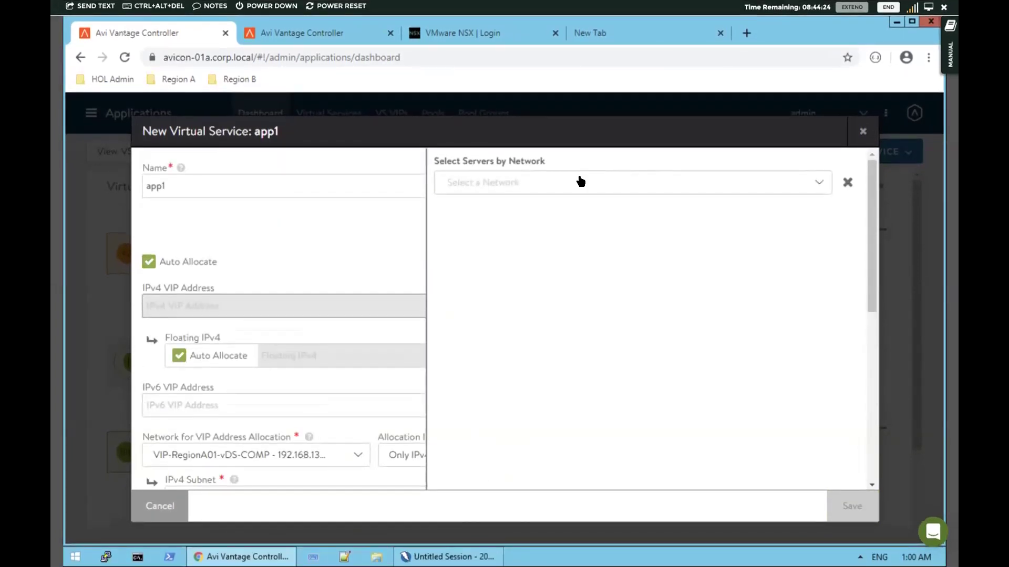
left_click(580, 181)
left_click(470, 230)
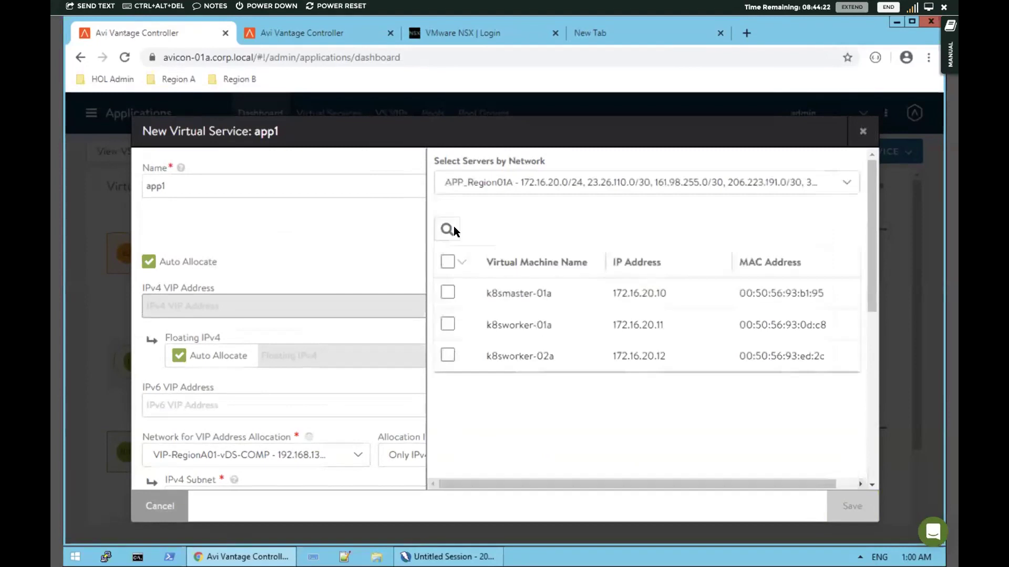
left_click(448, 262)
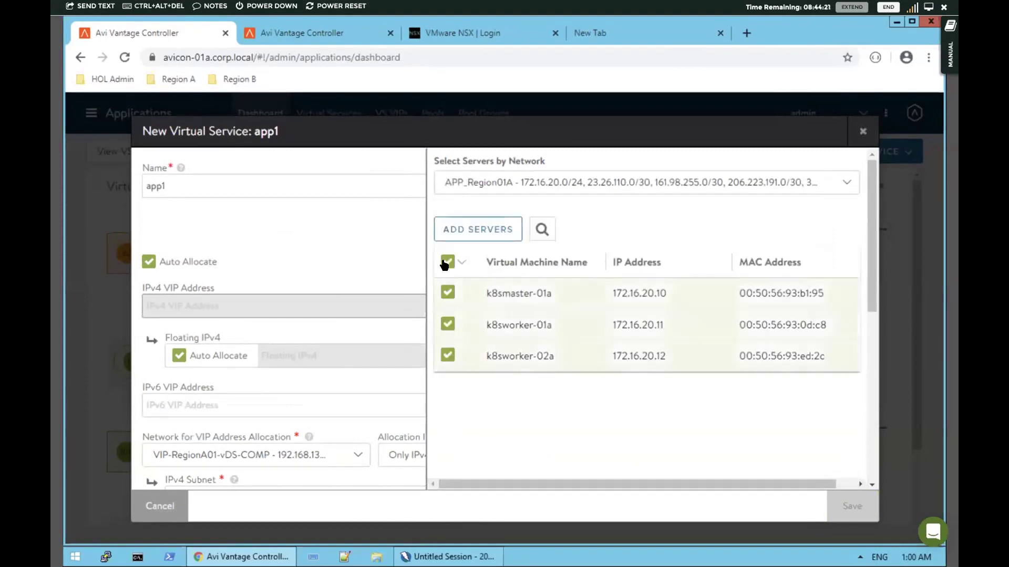
left_click(471, 231)
left_click(847, 506)
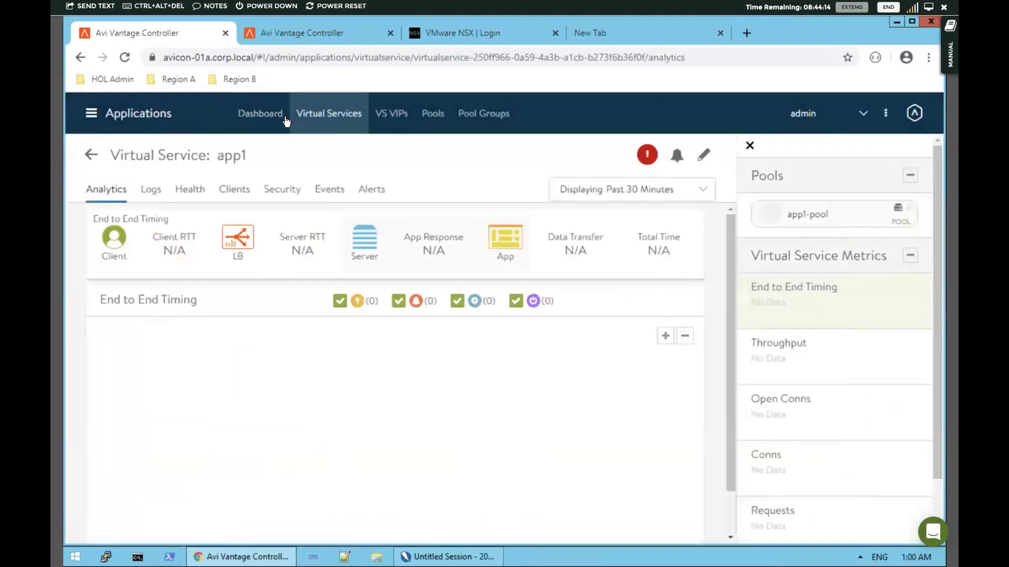
Check the virtual services on the dashboard and view the user accounts under Administration.
left_click(271, 114)
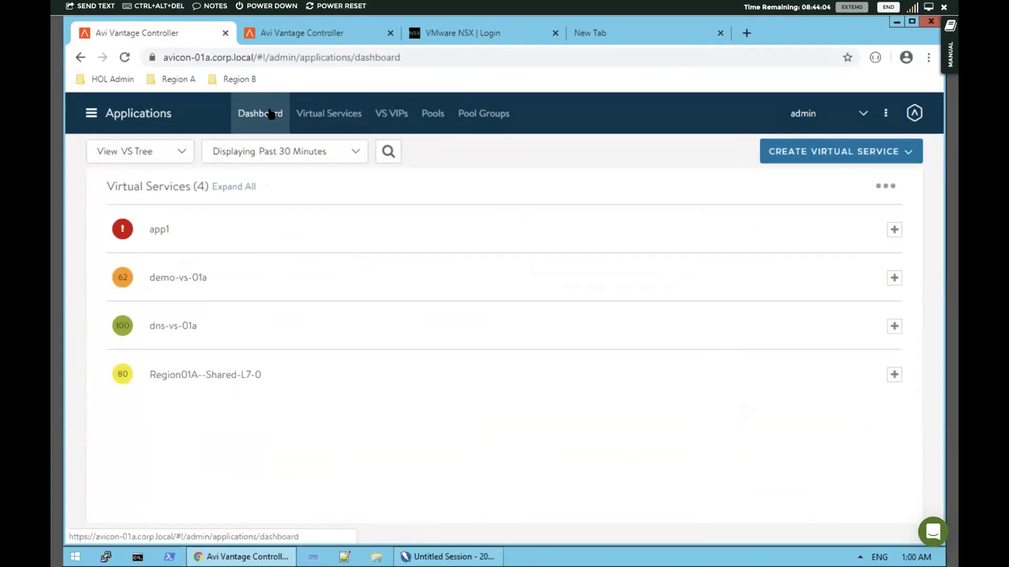
left_click(90, 113)
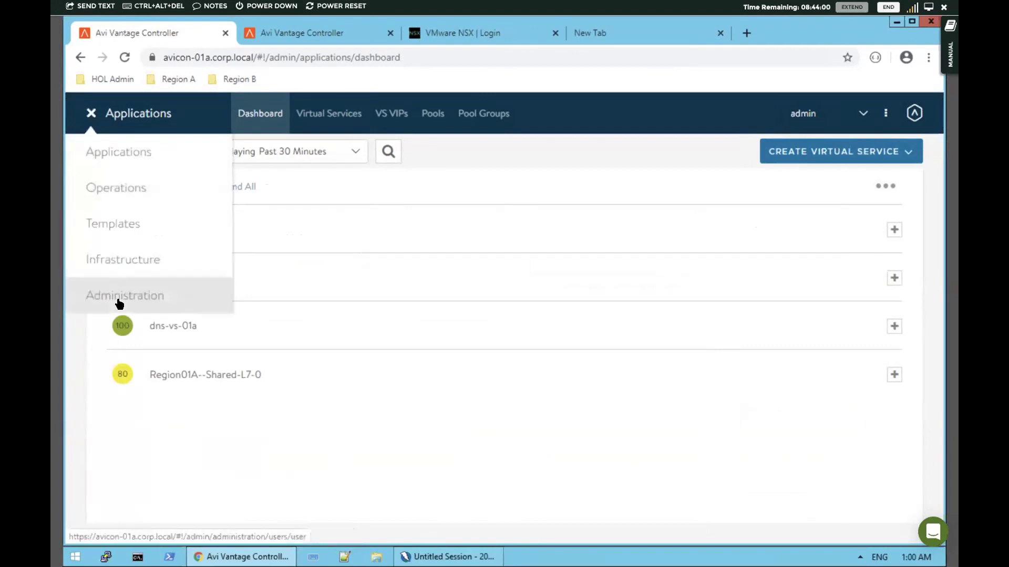
left_click(118, 299)
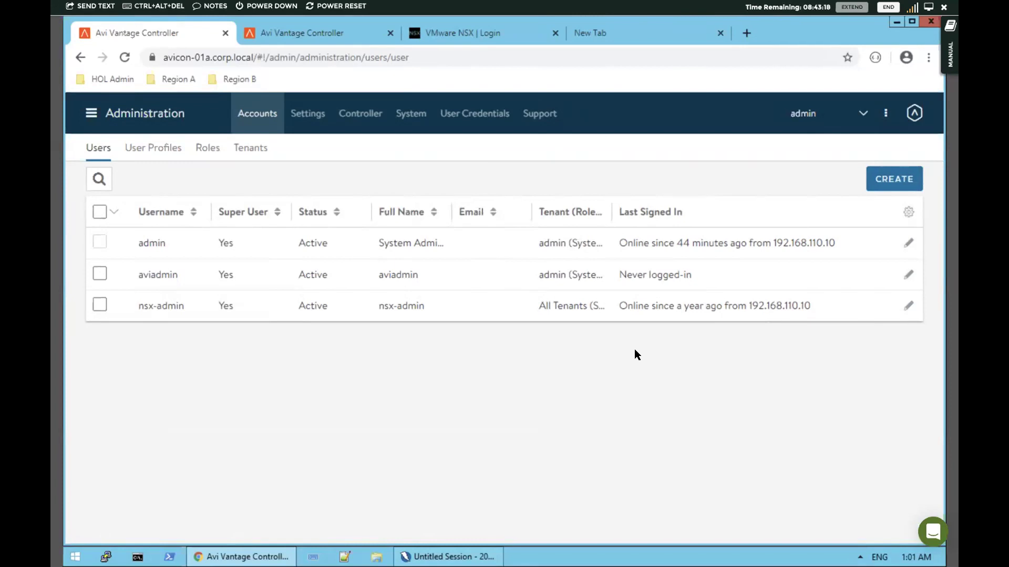
Return to the Applications dashboard, expand app1's tree and open the app1 virtual service's details.
left_click(90, 121)
left_click(86, 145)
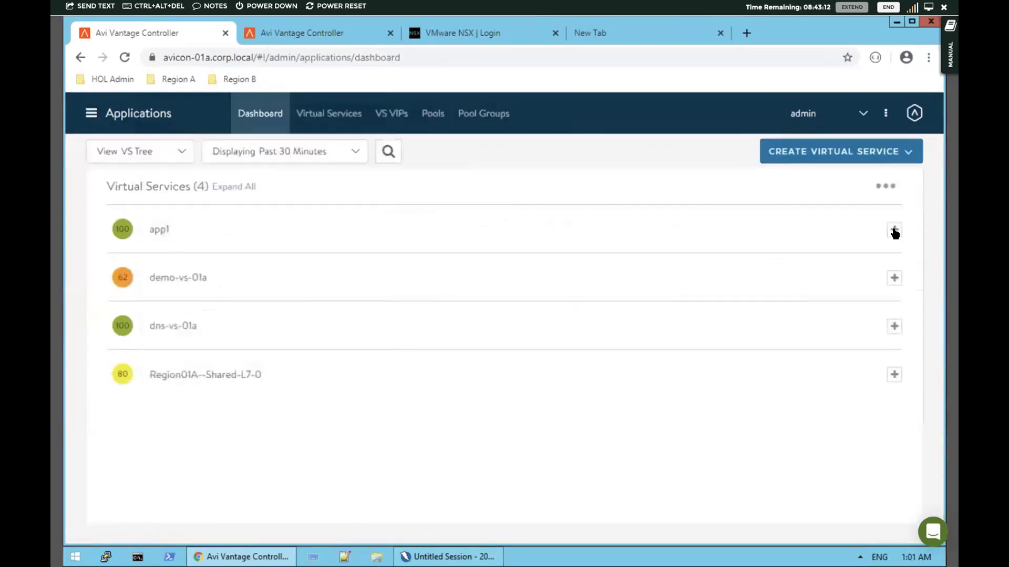
left_click(893, 230)
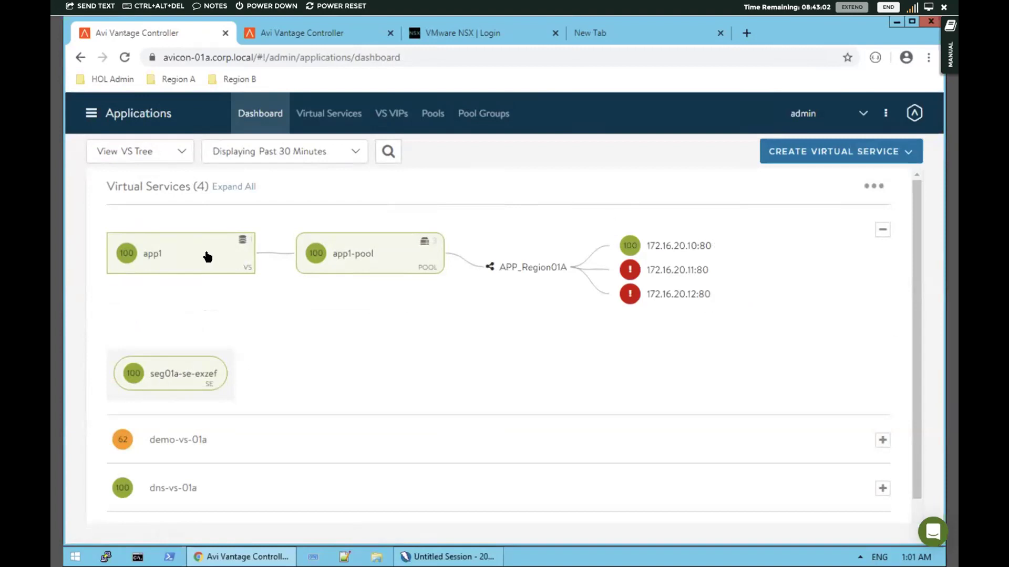
left_click(161, 261)
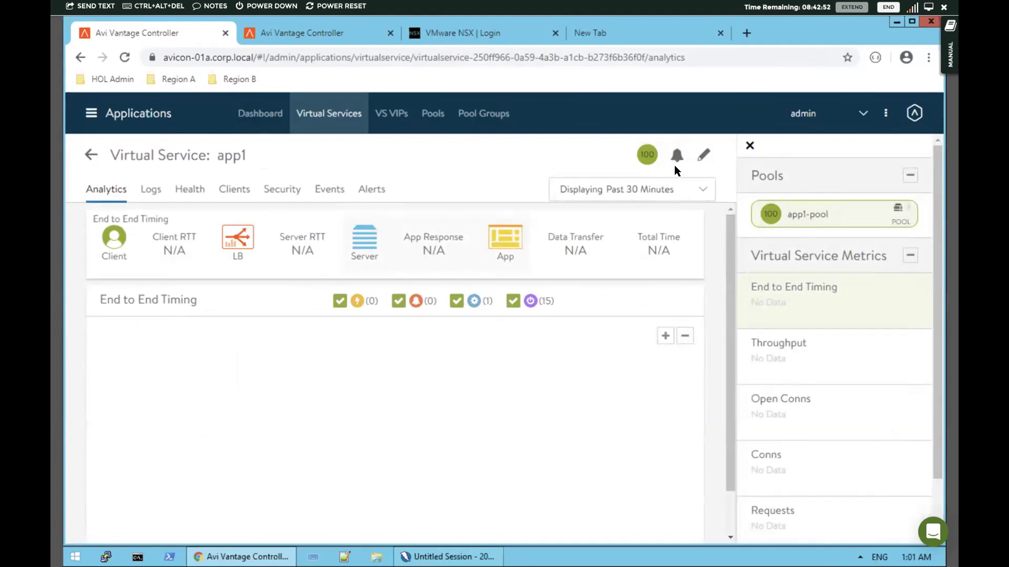
Enable logging of all headers in app1's analytics settings and save the virtual service.
left_click(704, 155)
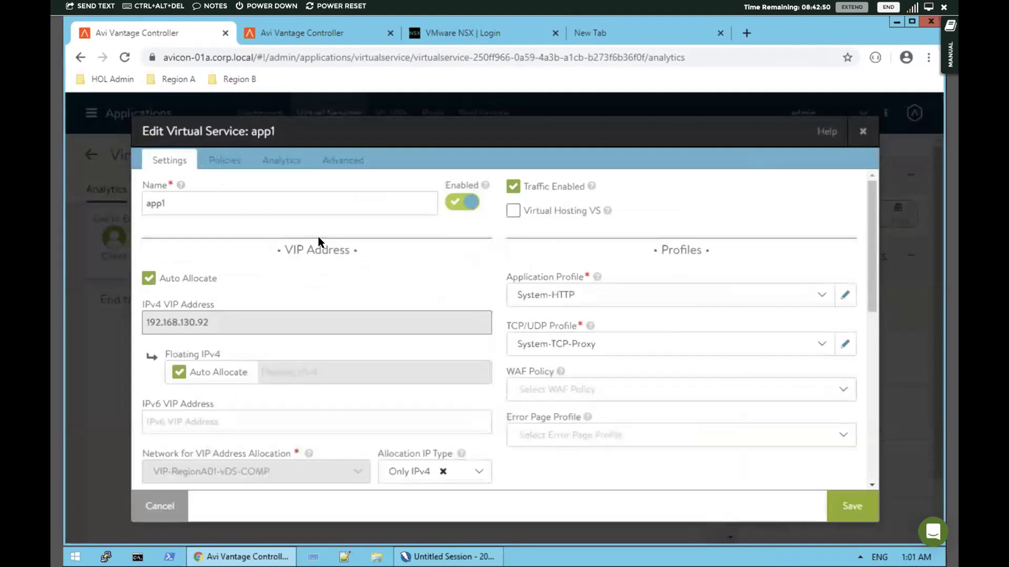
left_click(225, 160)
left_click(272, 159)
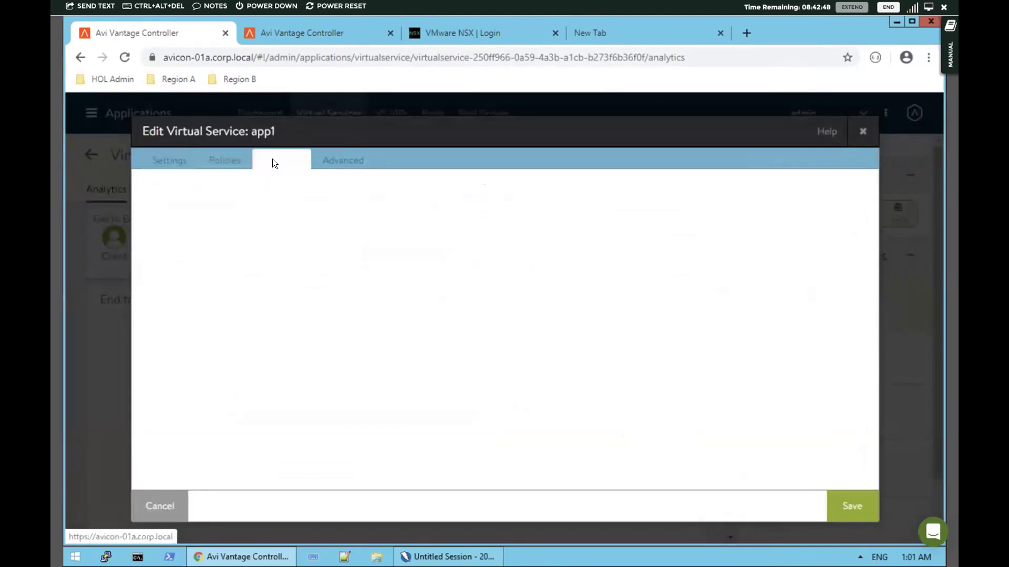
left_click(148, 373)
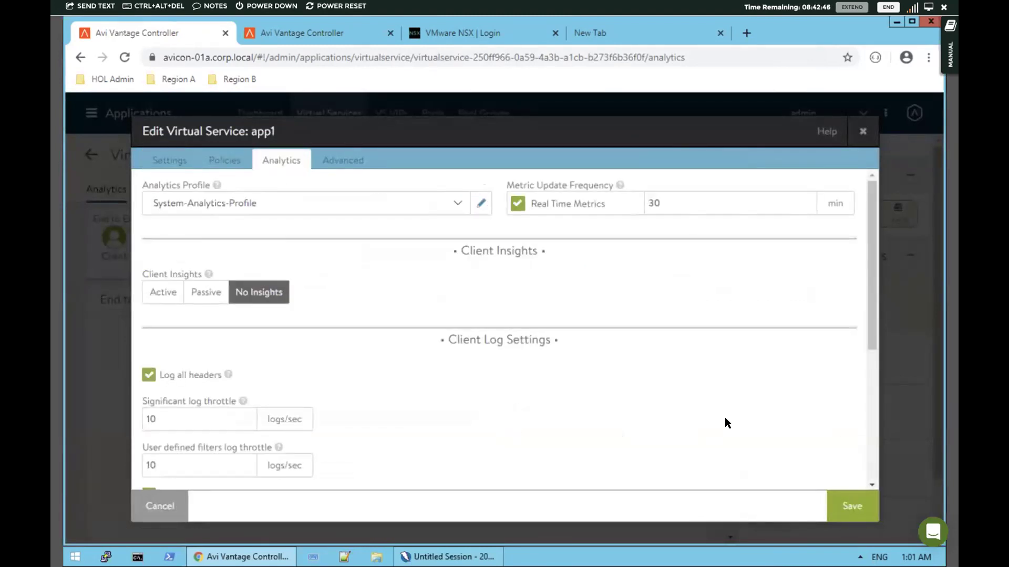
scroll(720, 420, "down", 1)
scroll(719, 421, "down", 2)
left_click_drag(347, 332, 257, 334)
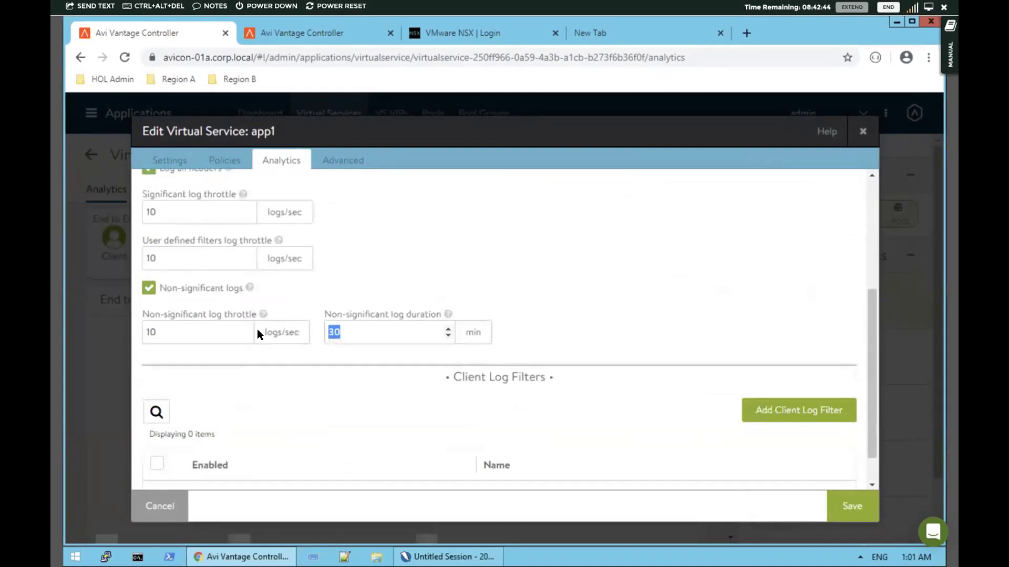
left_click(839, 507)
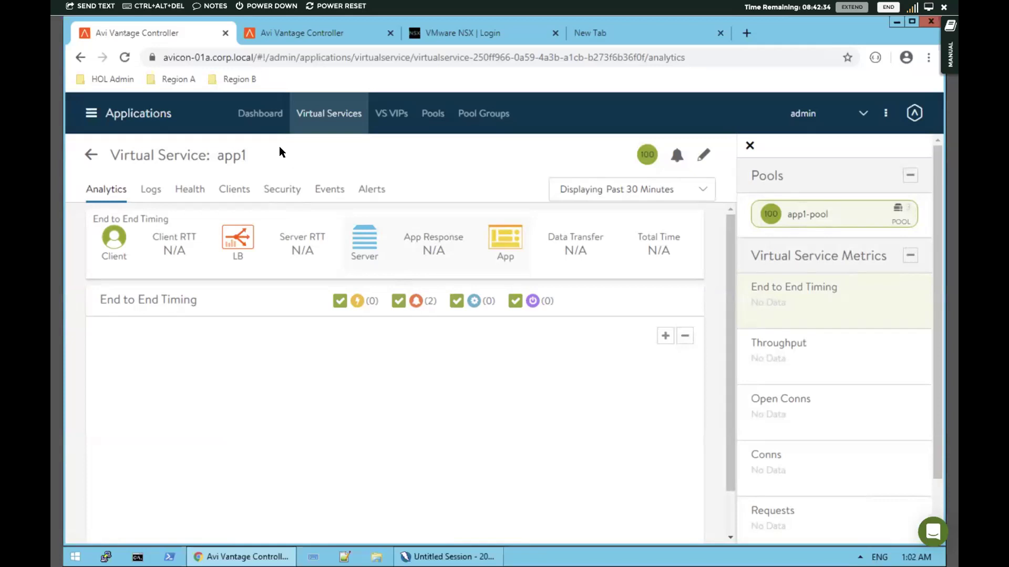
Check app1's summary details for its address and switch to the VMware NSX login page.
mouse_move(274, 161)
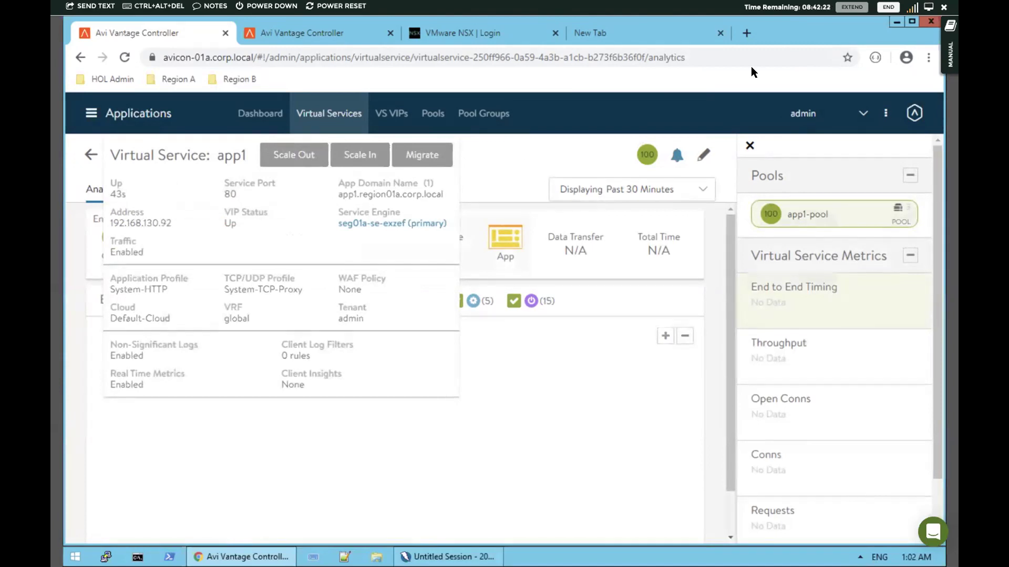
left_click_drag(757, 27, 735, 117)
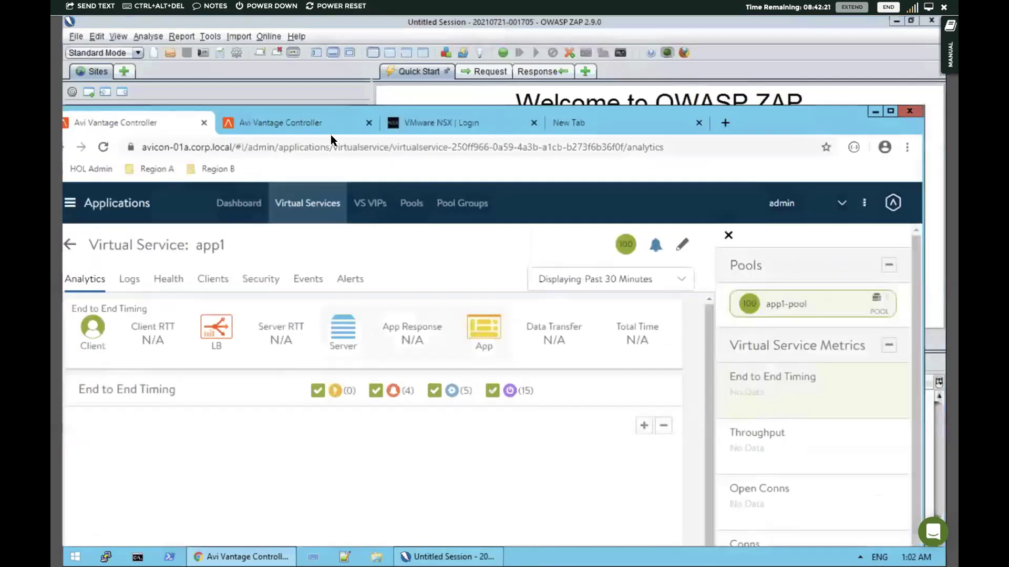
left_click(475, 123)
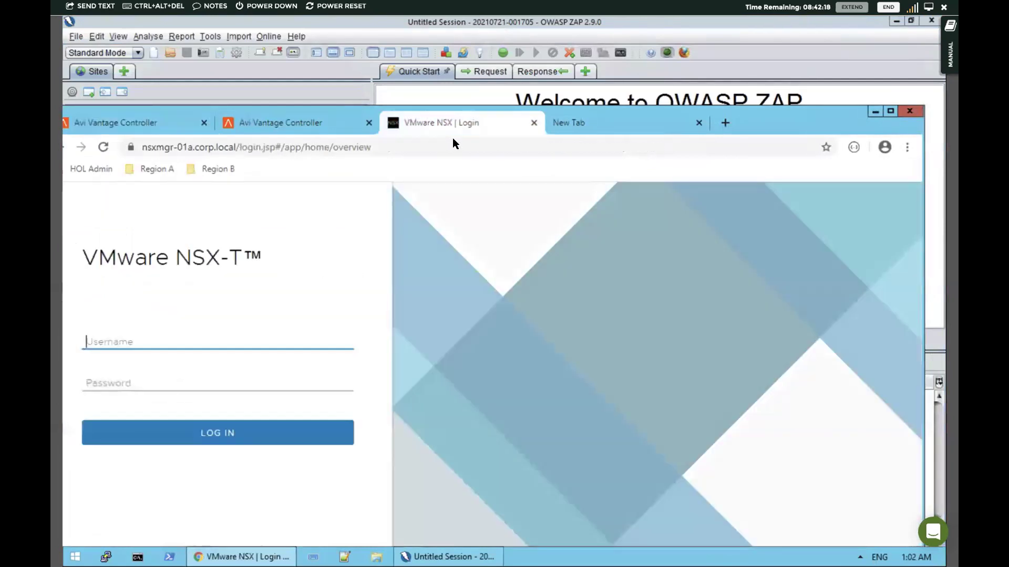
left_click(451, 139)
type("https://")
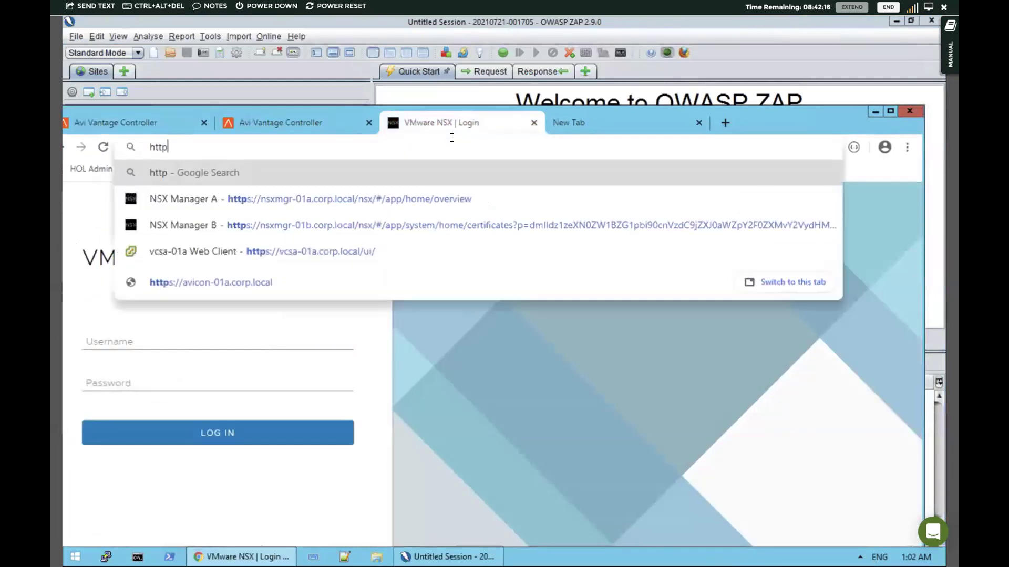
key("BackSpace")
key("BackSpace")
key("BackSpace")
key("BackSpace")
key("BackSpace")
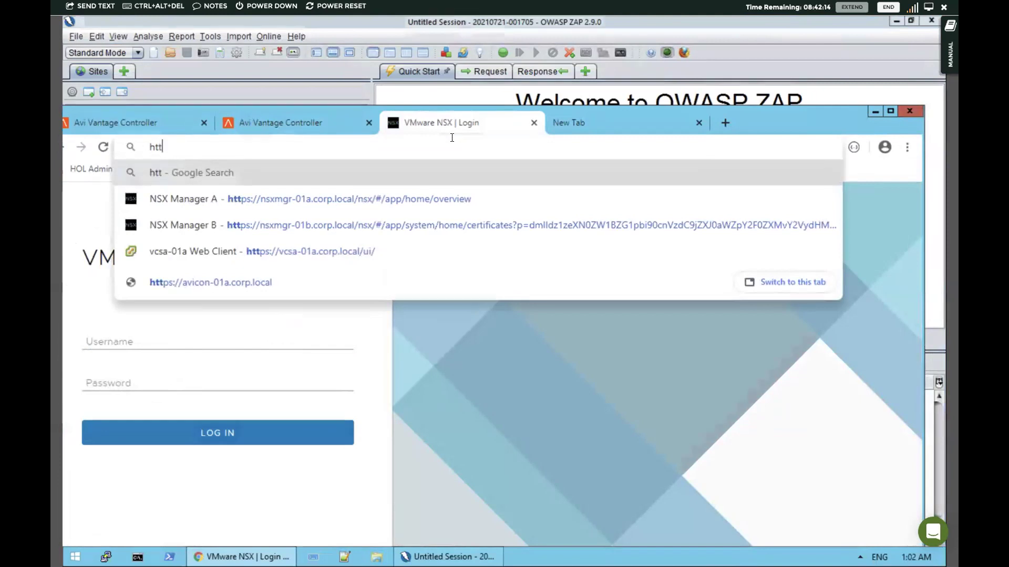
type("p://19")
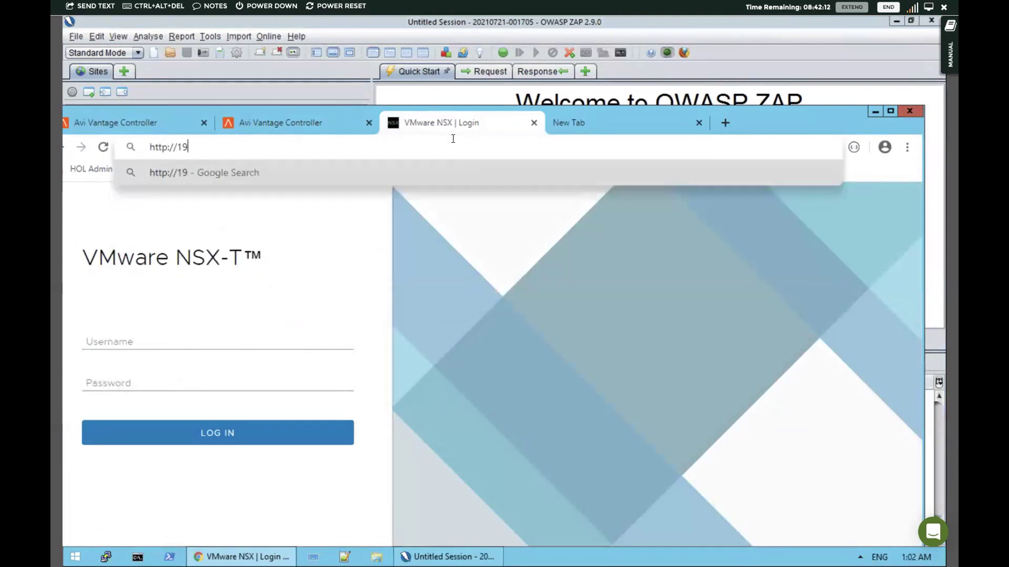
type("2.`168.130.92")
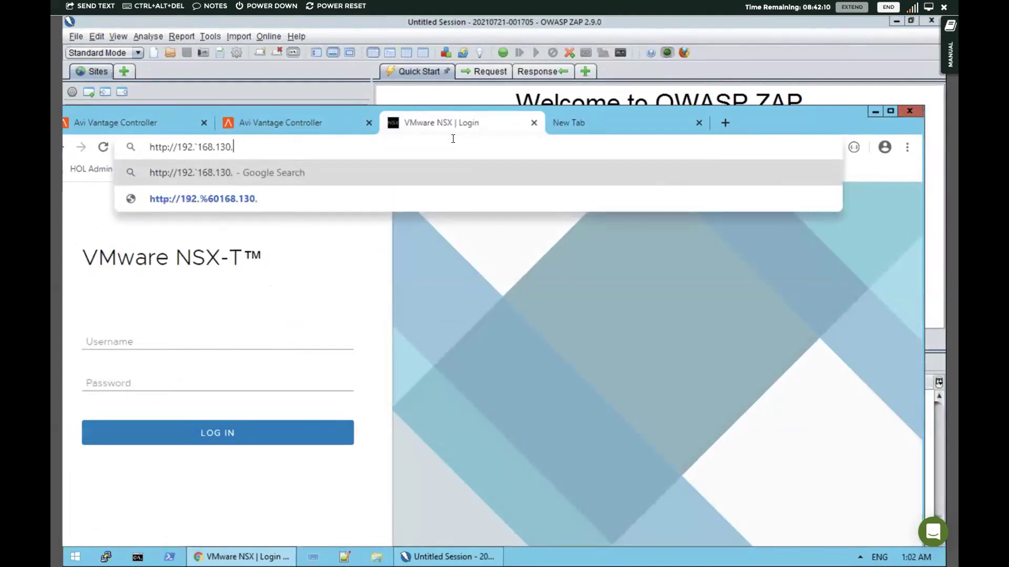
key("Return")
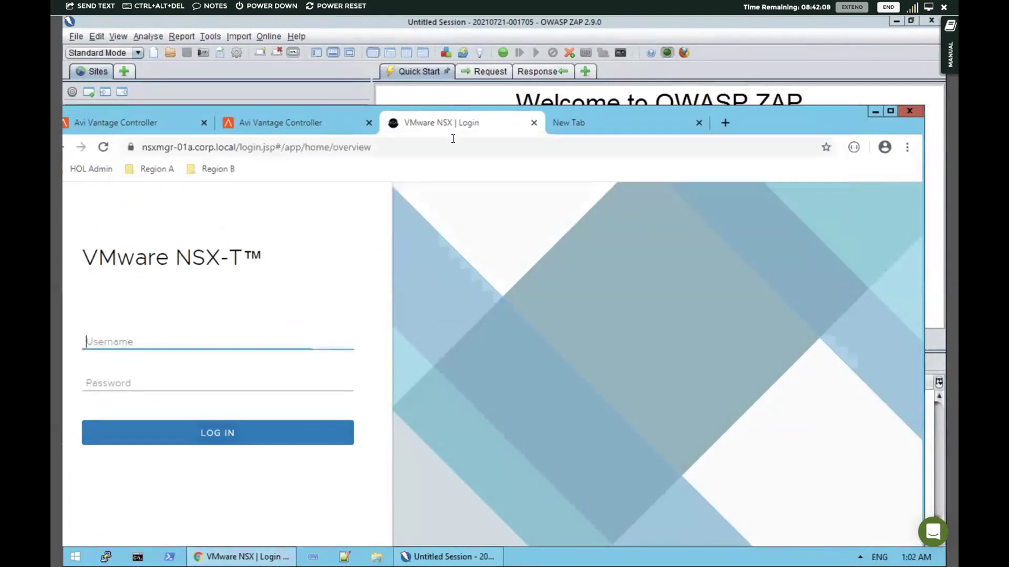
left_click(389, 151)
type("http:/")
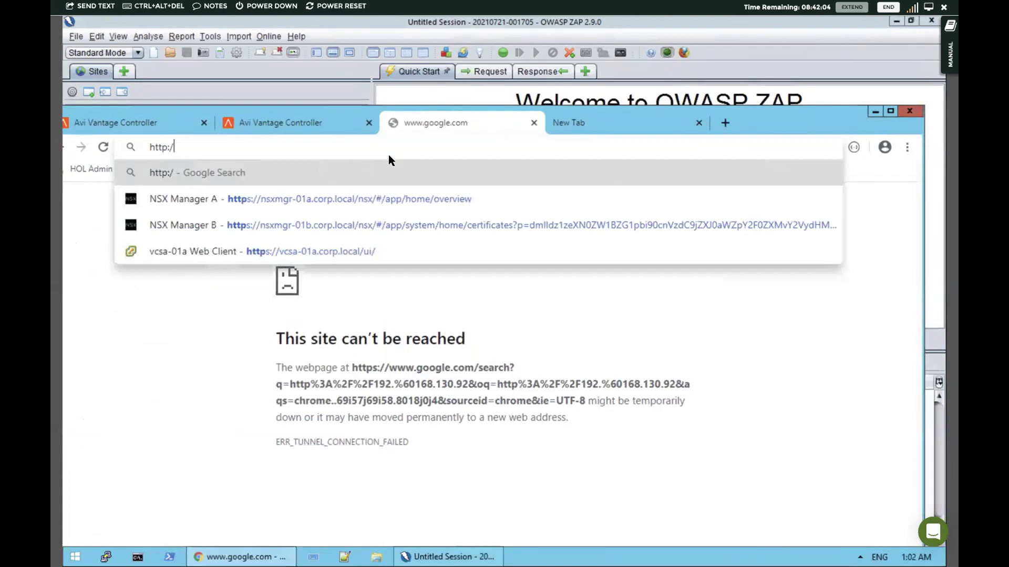
type("/192.168.130.92")
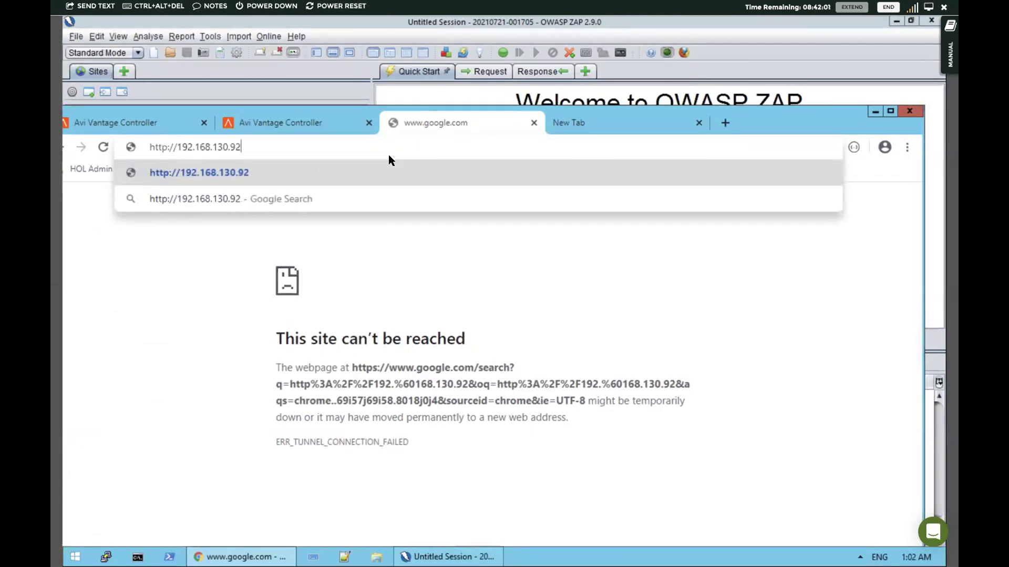
key("Return")
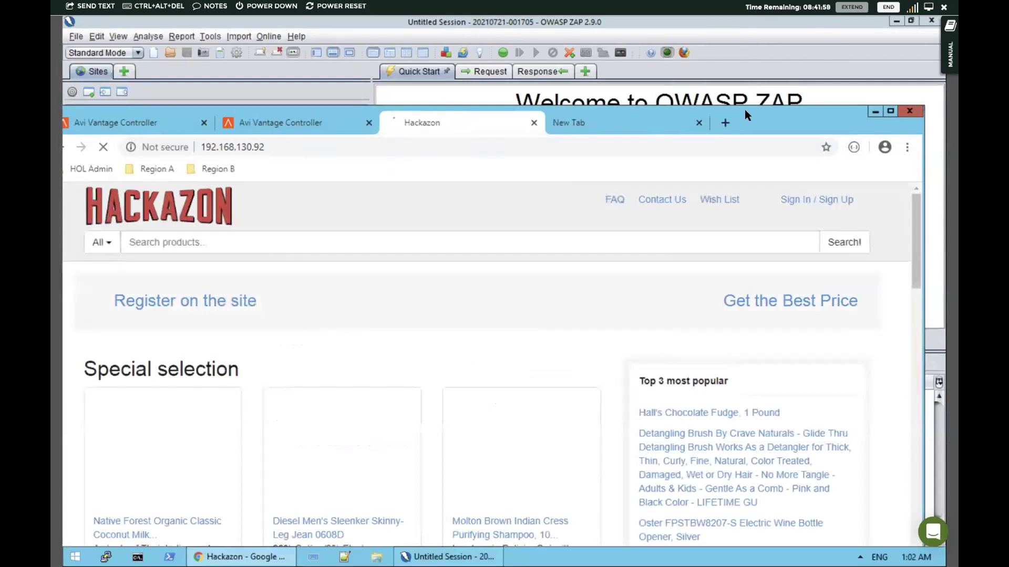
mouse_move(778, 110)
left_mouse_down()
mouse_move(785, 99)
mouse_move(776, 100)
left_mouse_up()
left_click(616, 108)
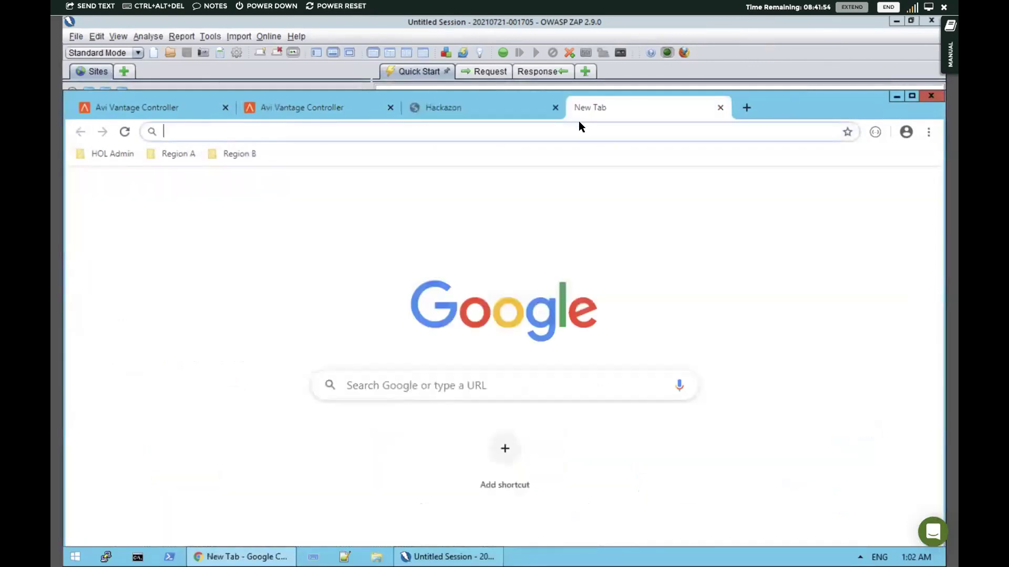
type("http://")
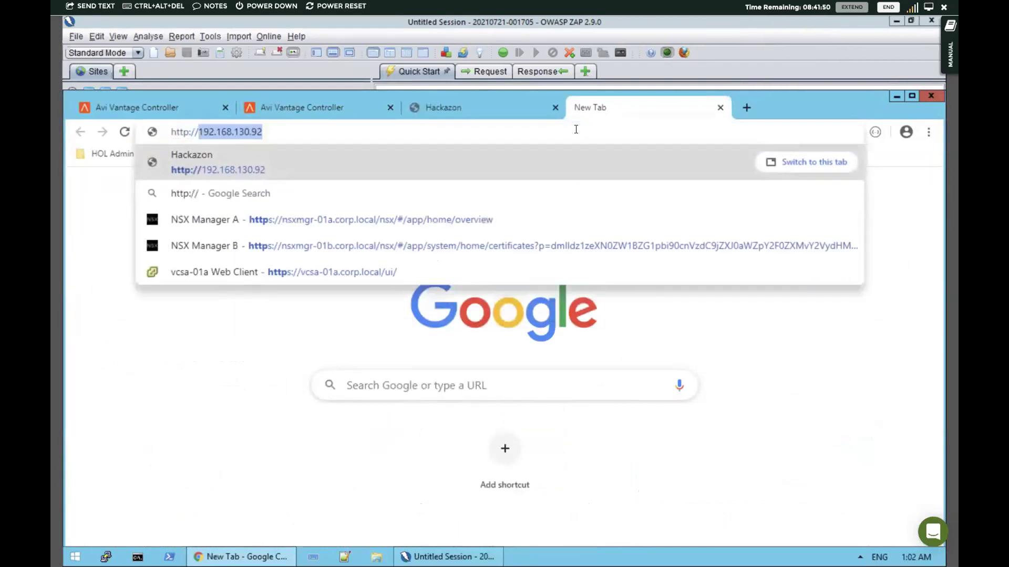
type("app1.")
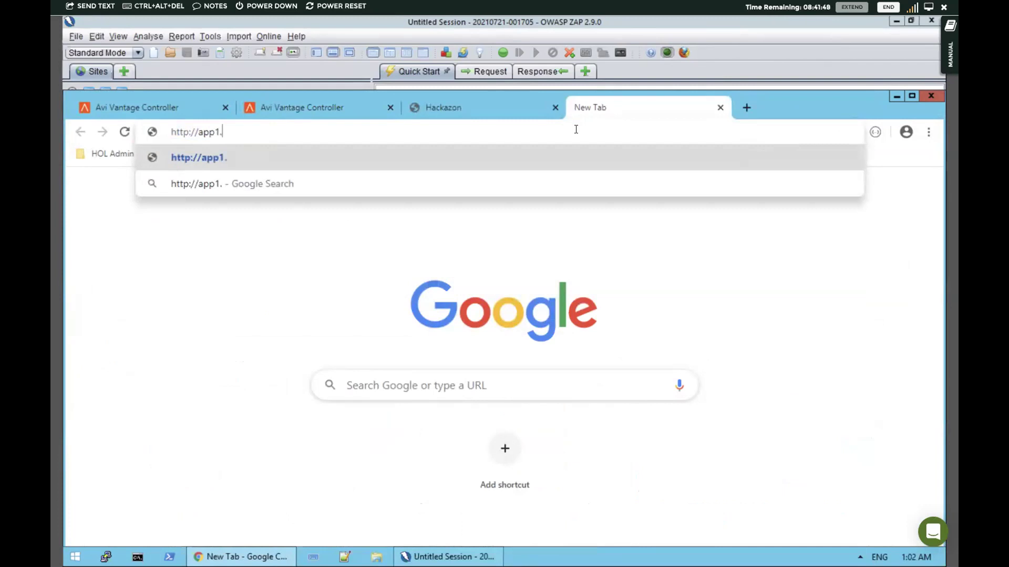
type("region")
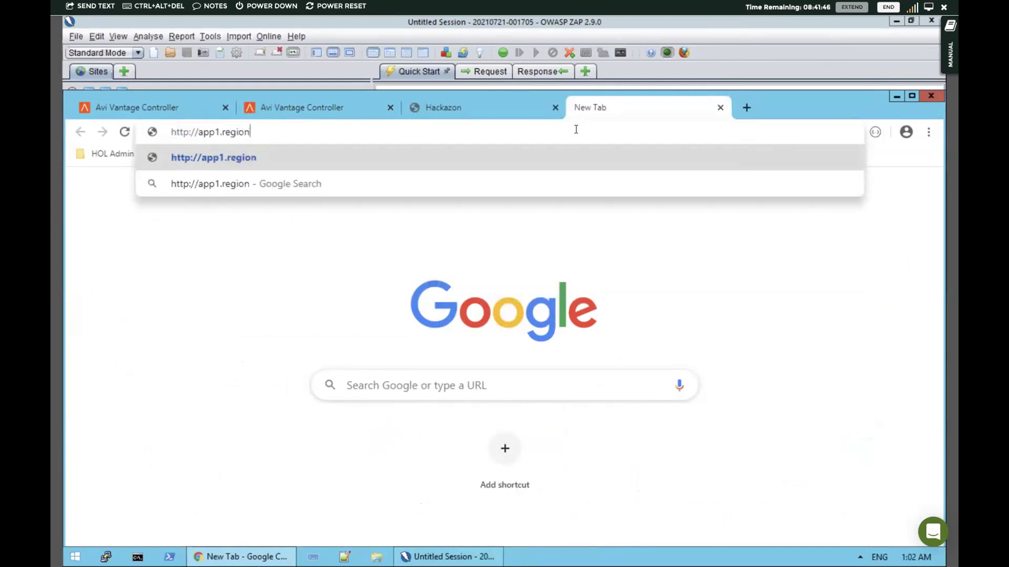
type("01a.corp")
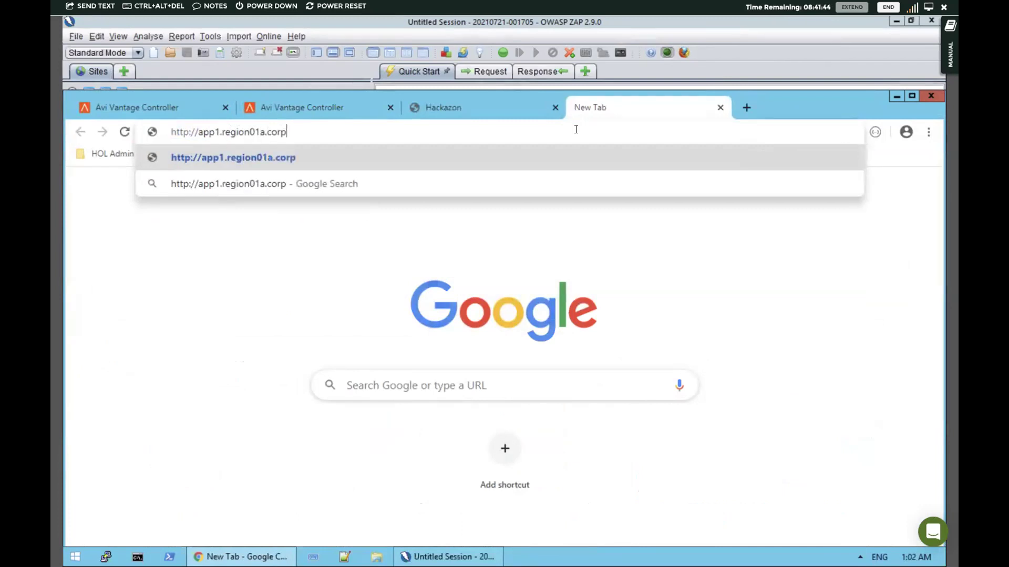
type("/hco")
key("BackSpace")
key("BackSpace")
key("BackSpace")
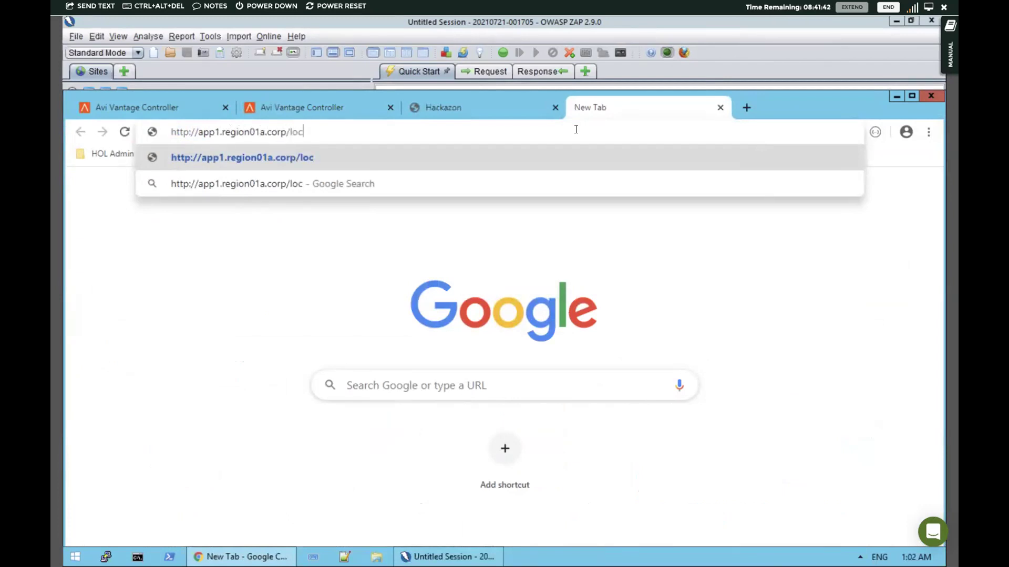
key("BackSpace")
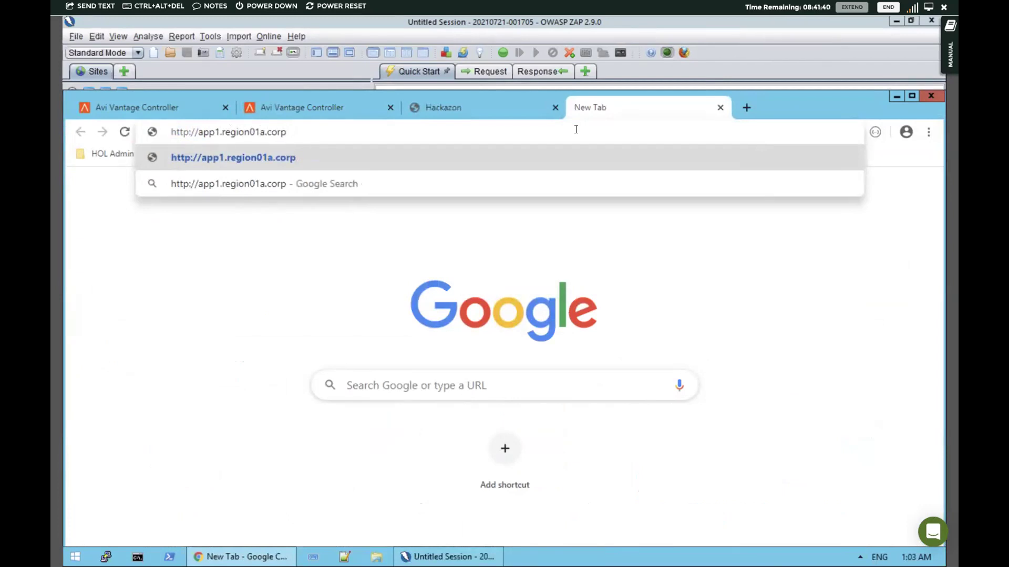
type(".local")
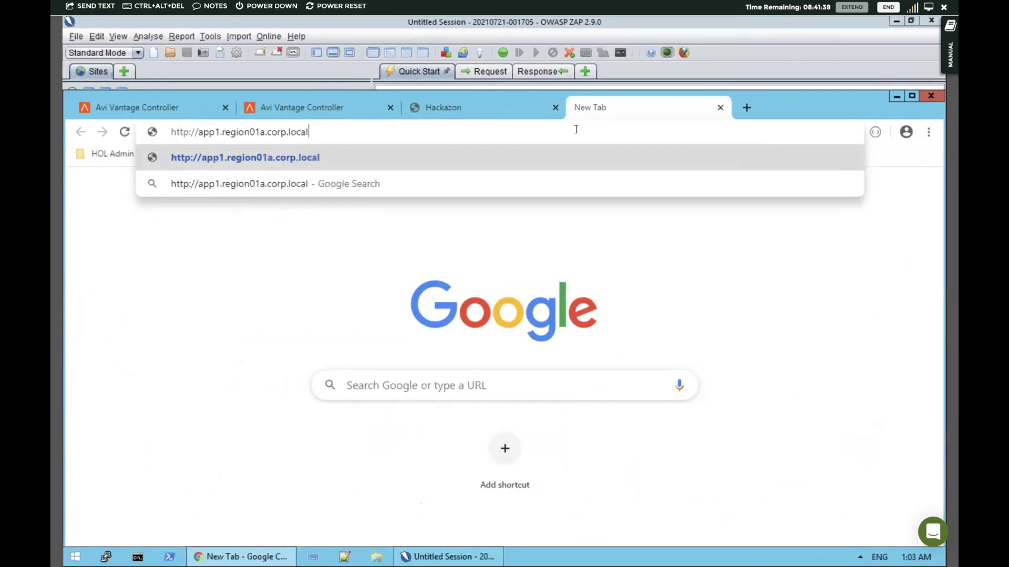
key("Return")
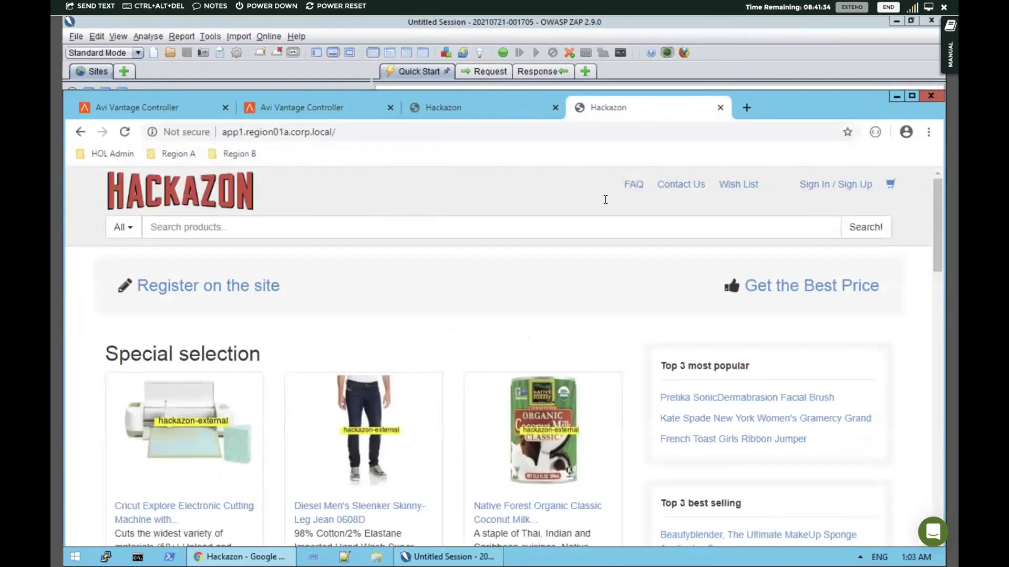
Add the Diesel skinny-leg jean and the Native Forest coconut milk to the cart and show the full shopping cart.
left_click_drag(767, 98, 767, 78)
left_click(309, 537)
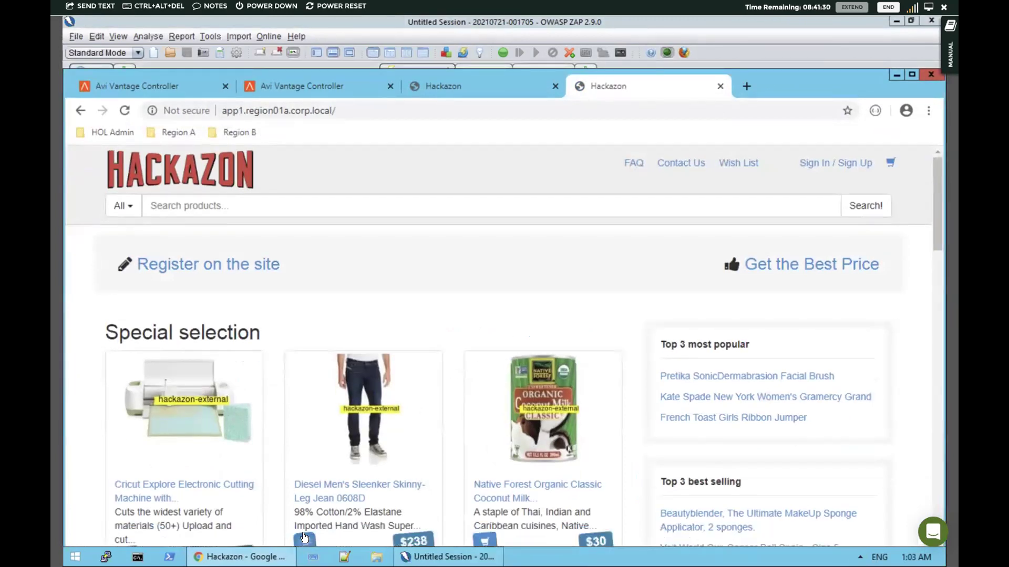
left_click(483, 540)
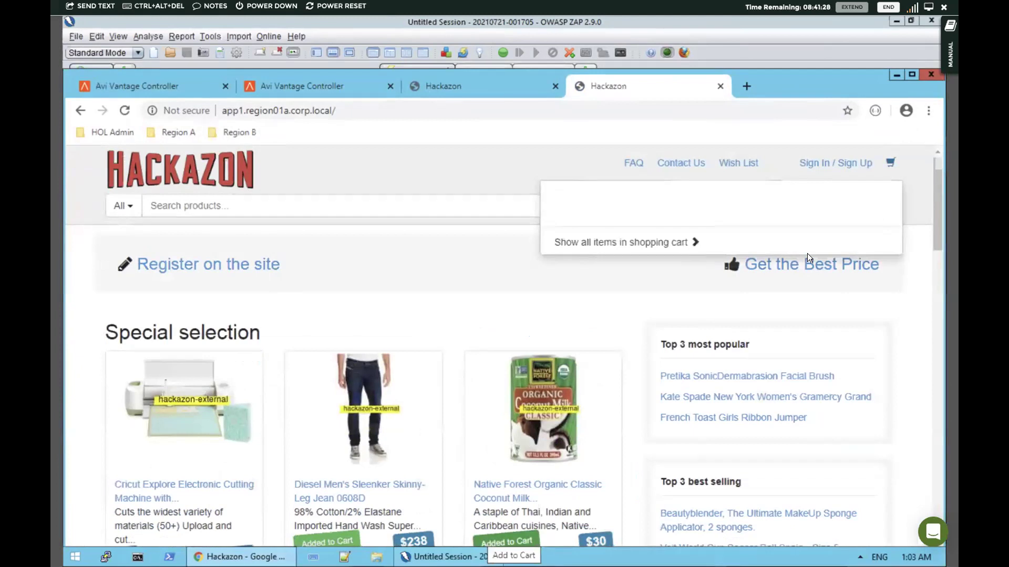
left_click(675, 243)
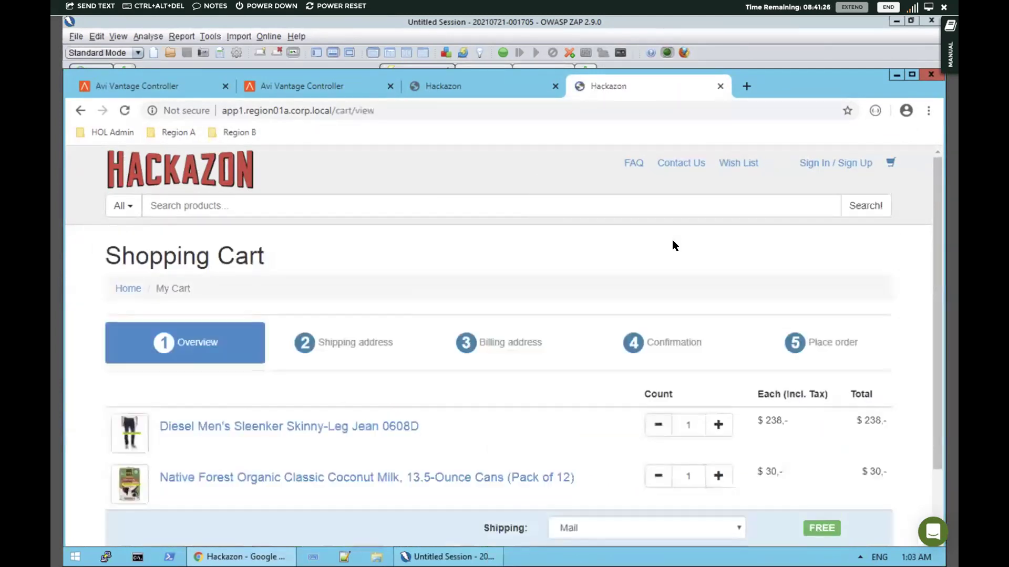
Return to Avi Vantage, open app1's logs from the virtual services list and include non-significant logs.
left_click(169, 87)
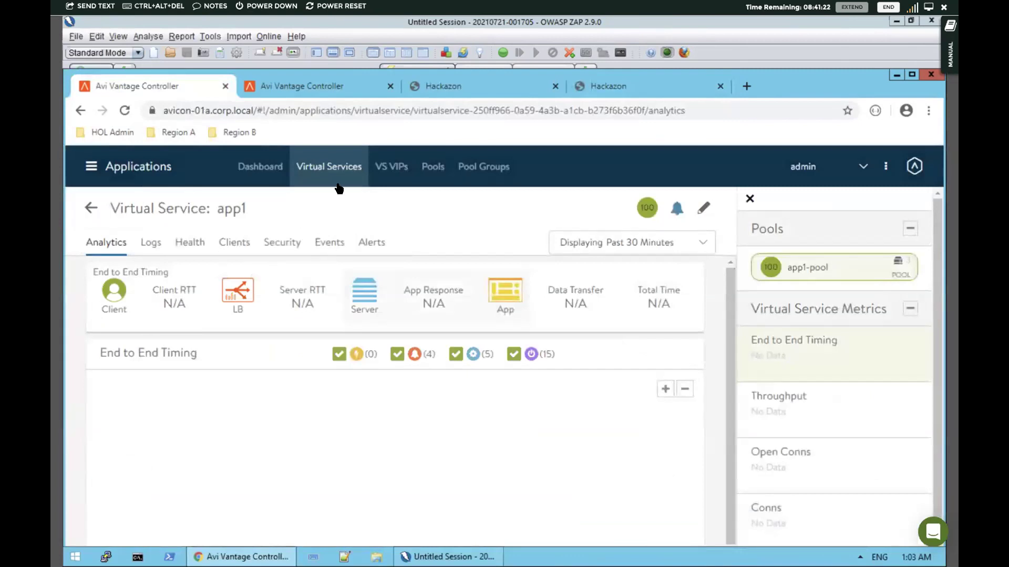
left_click(257, 166)
left_click(311, 165)
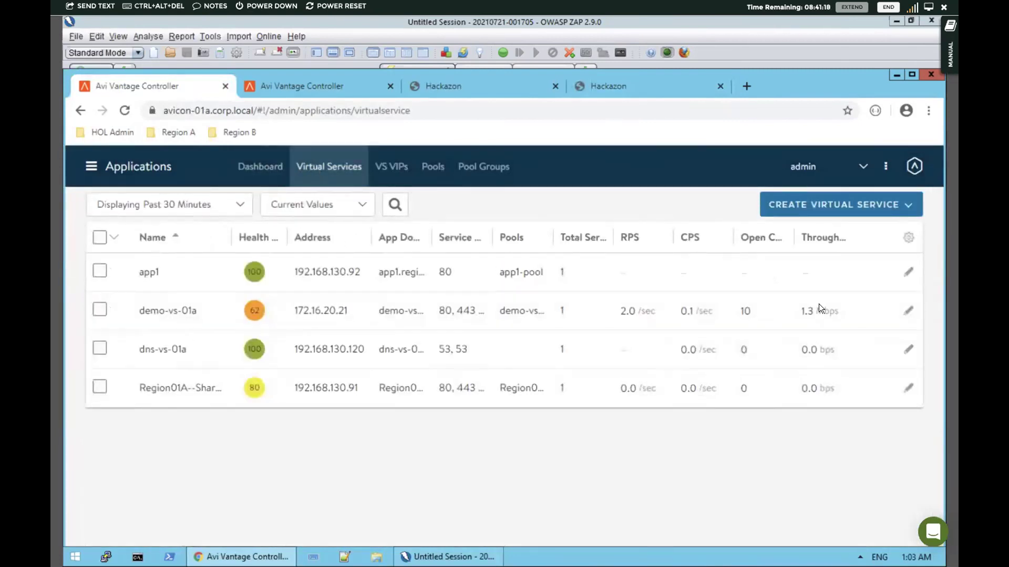
left_click(148, 271)
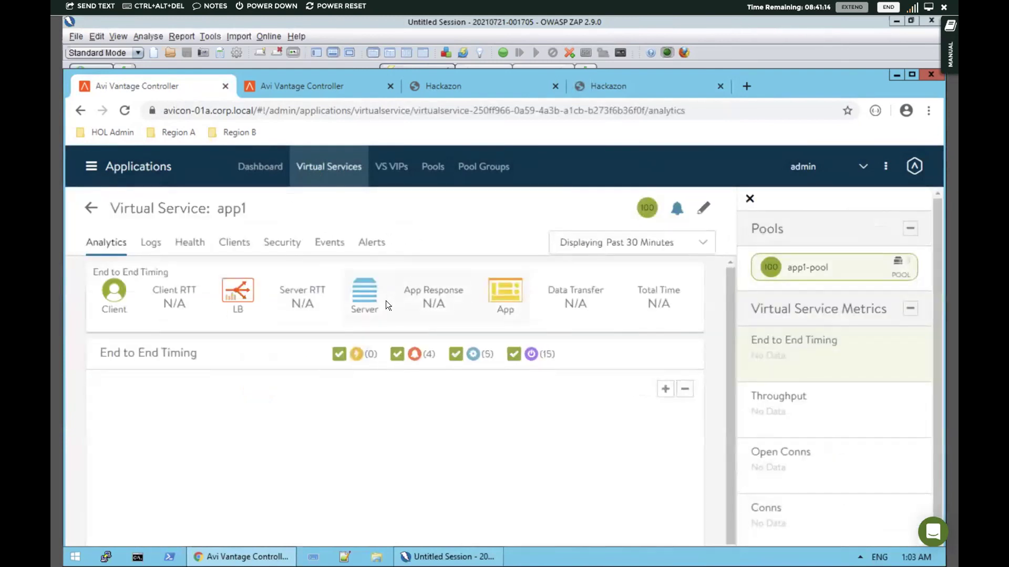
left_click(150, 245)
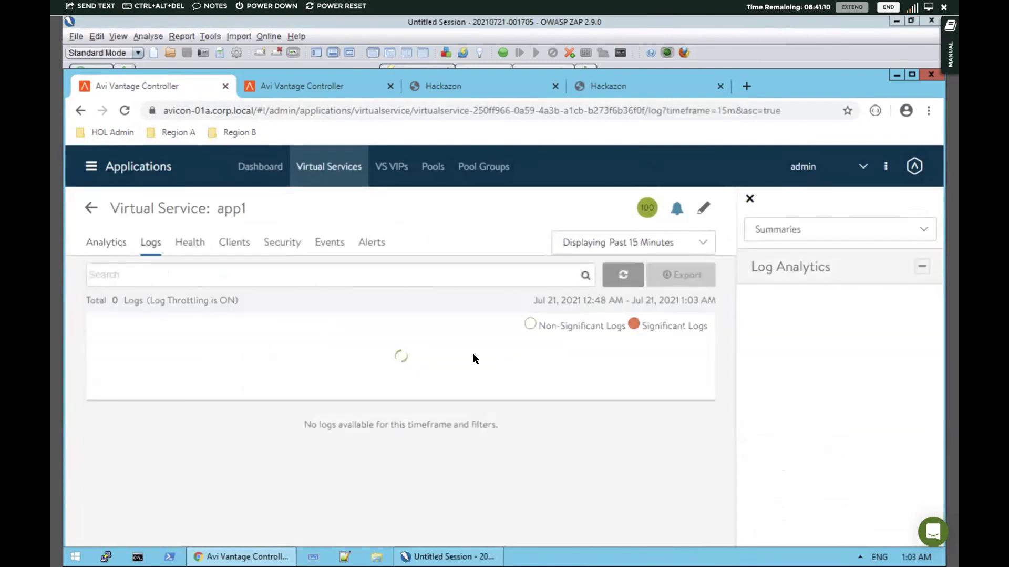
left_click(531, 326)
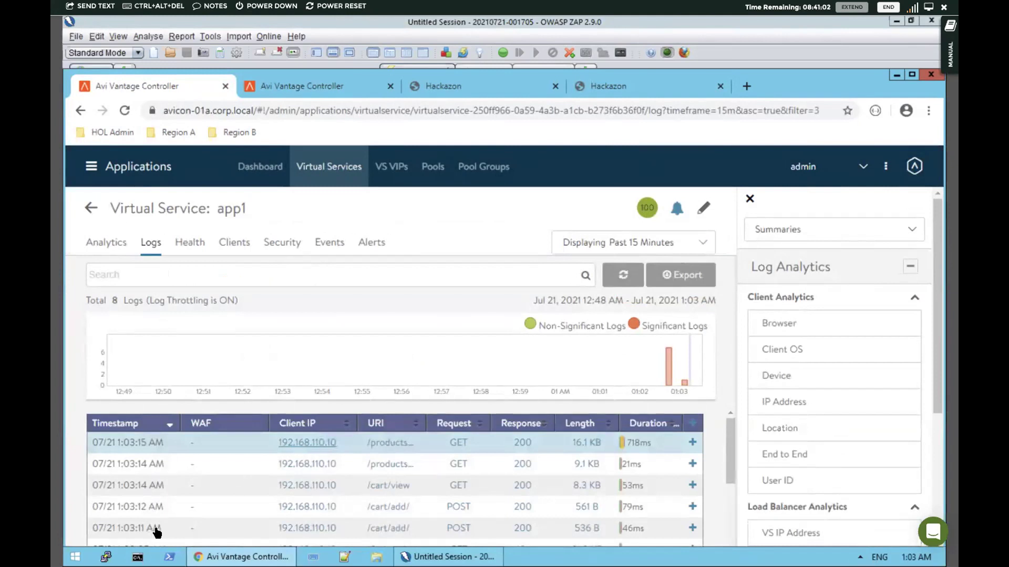
In a command prompt, set the text colour with color 2 and run ipconfig to check the client machine's IP address.
left_click(134, 554)
type("cmd")
key("Return")
type("color 2")
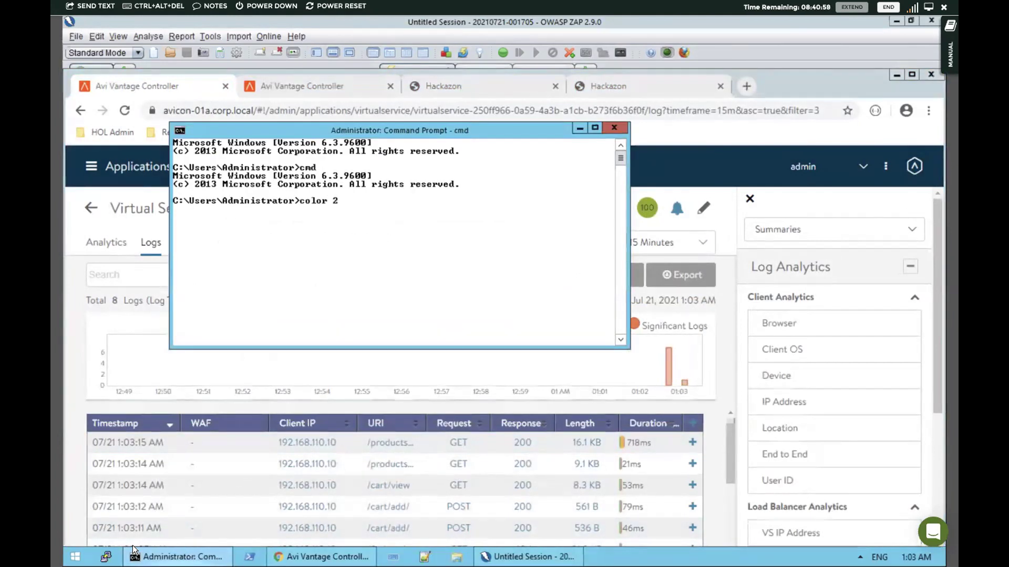
key("Return")
type("ipconfig")
key("Return")
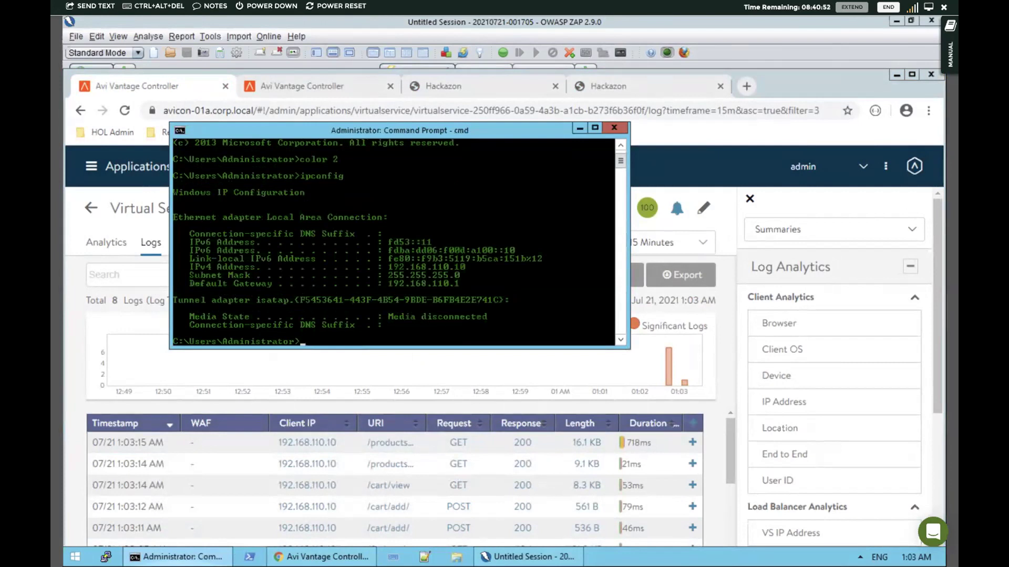
Expand the 1:03:15 AM entry in app1's logs and examine its timing, client, server, request and response details.
left_click(140, 439)
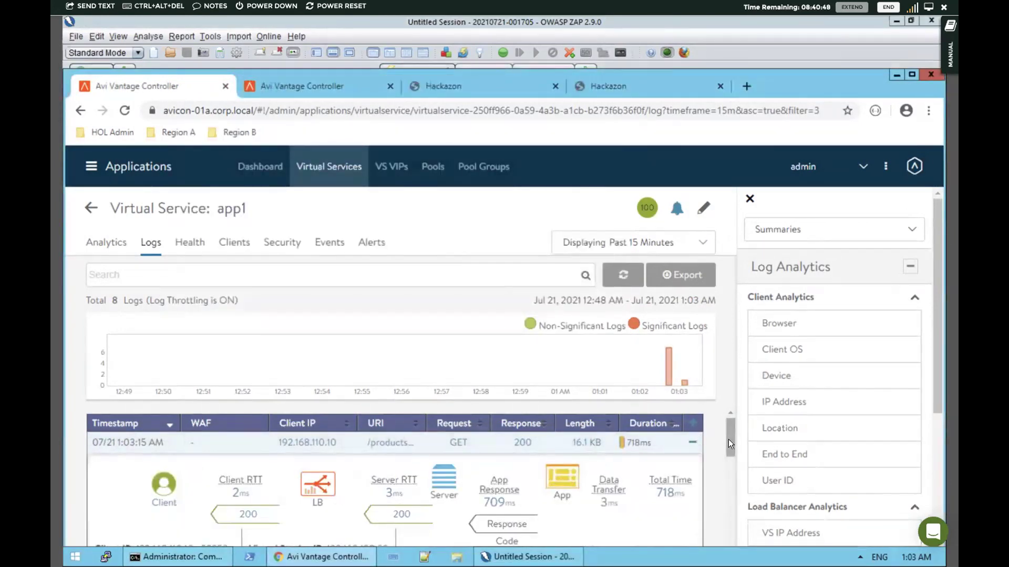
scroll(728, 442, "down", 1)
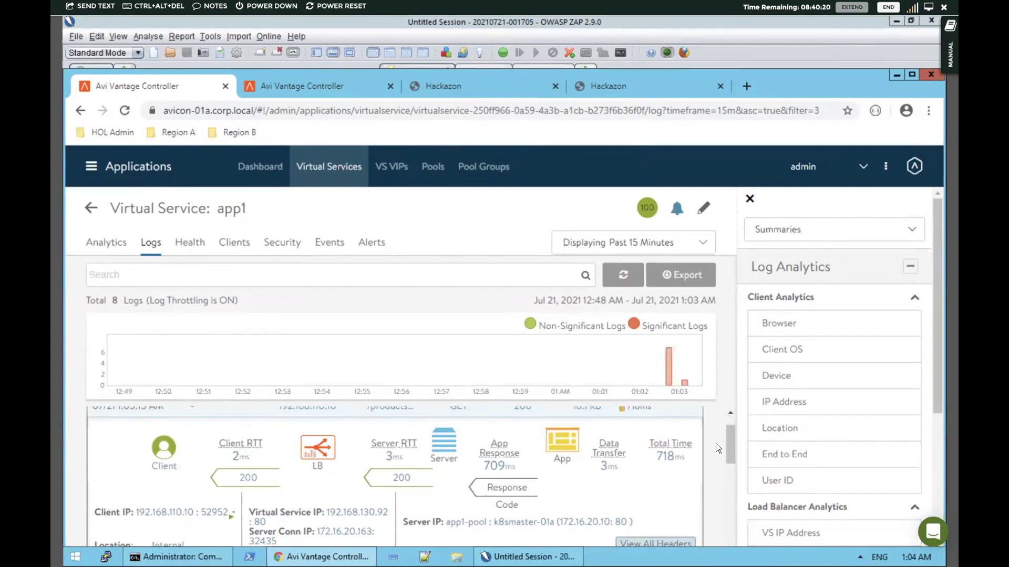
scroll(723, 452, "down", 3)
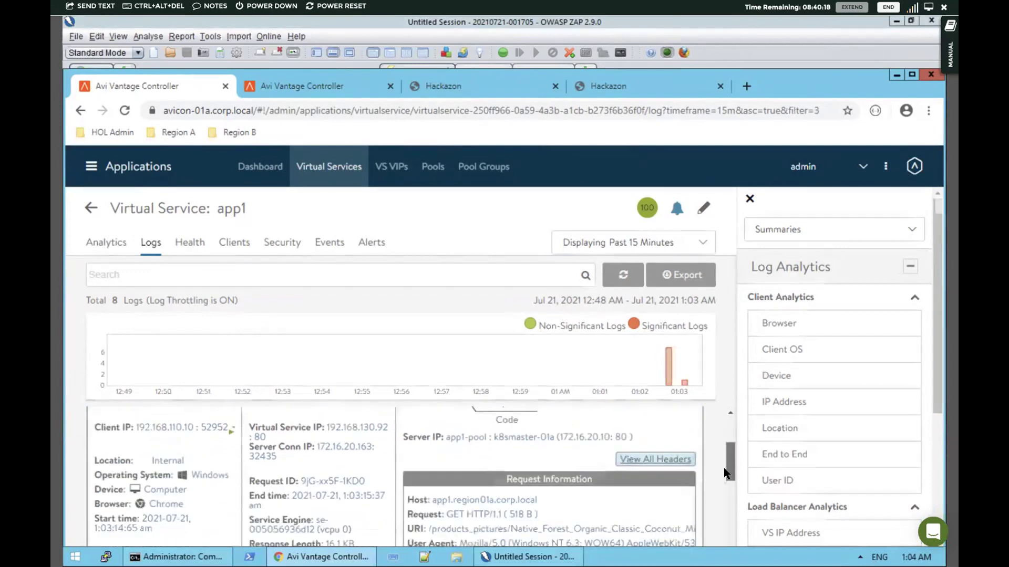
scroll(723, 477, "down", 5)
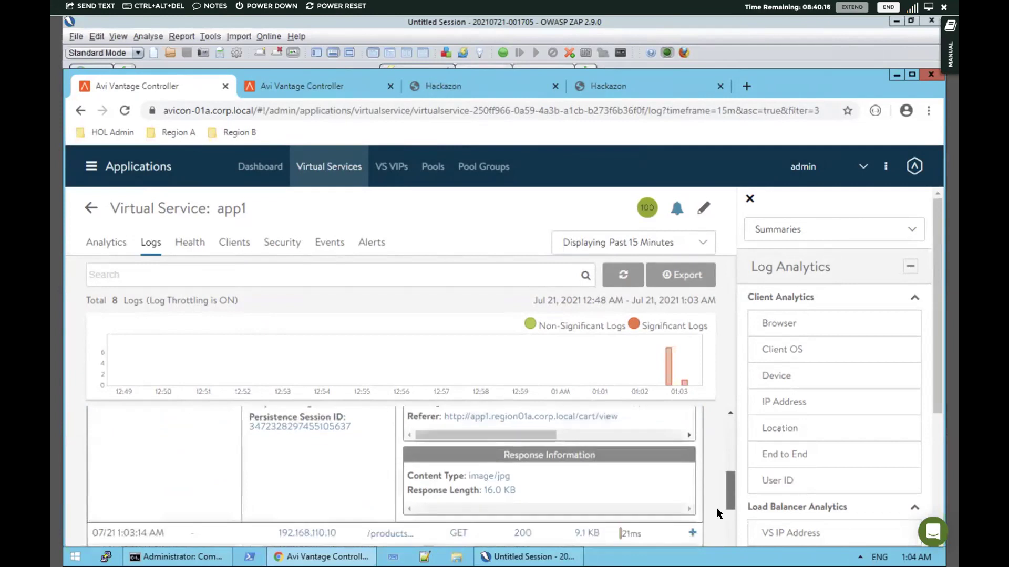
scroll(716, 511, "down", 1)
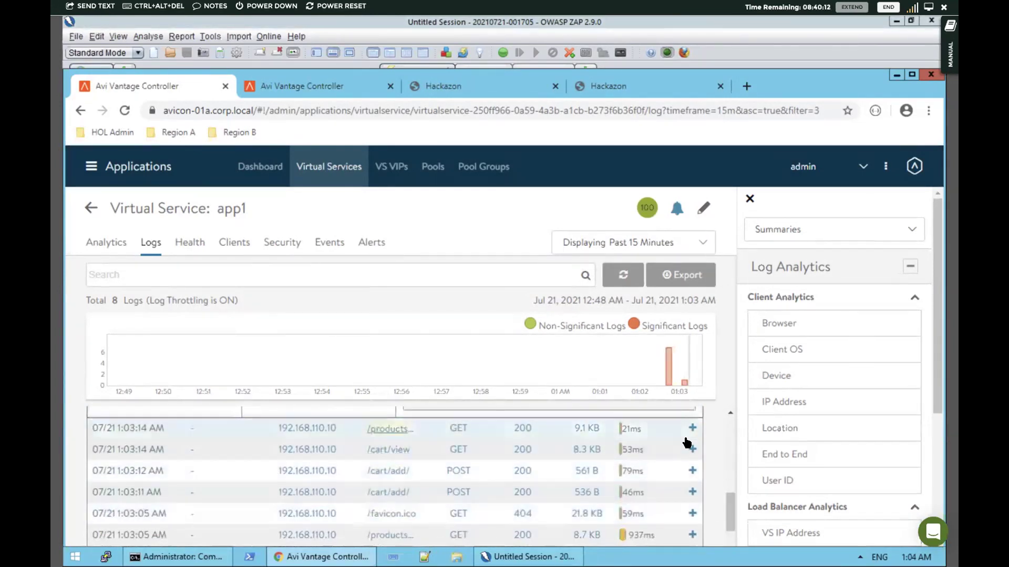
Review the request information in the expanded log entry and show the filter comparisons for its App Response time.
scroll(726, 457, "up", 3)
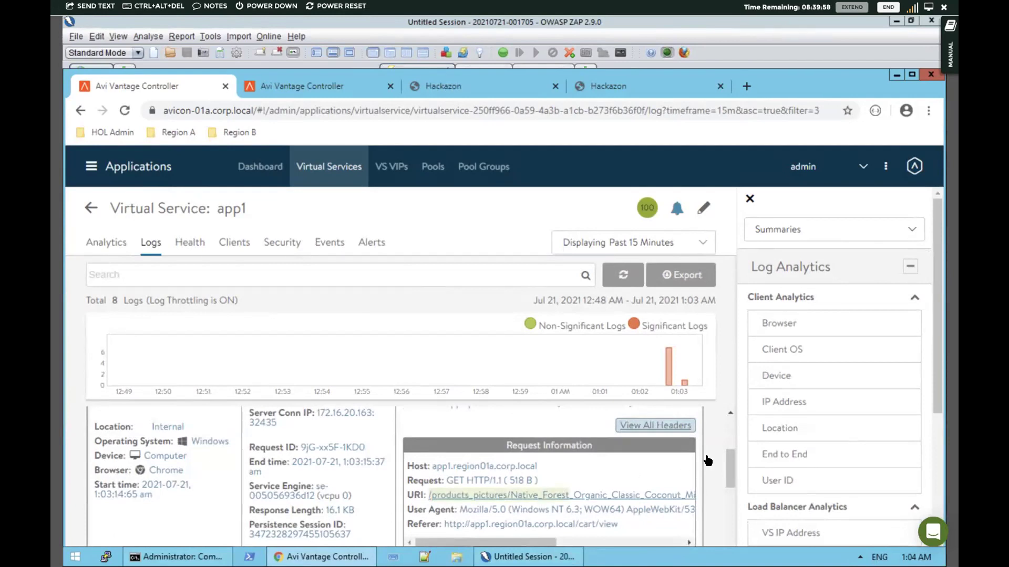
left_click(727, 427)
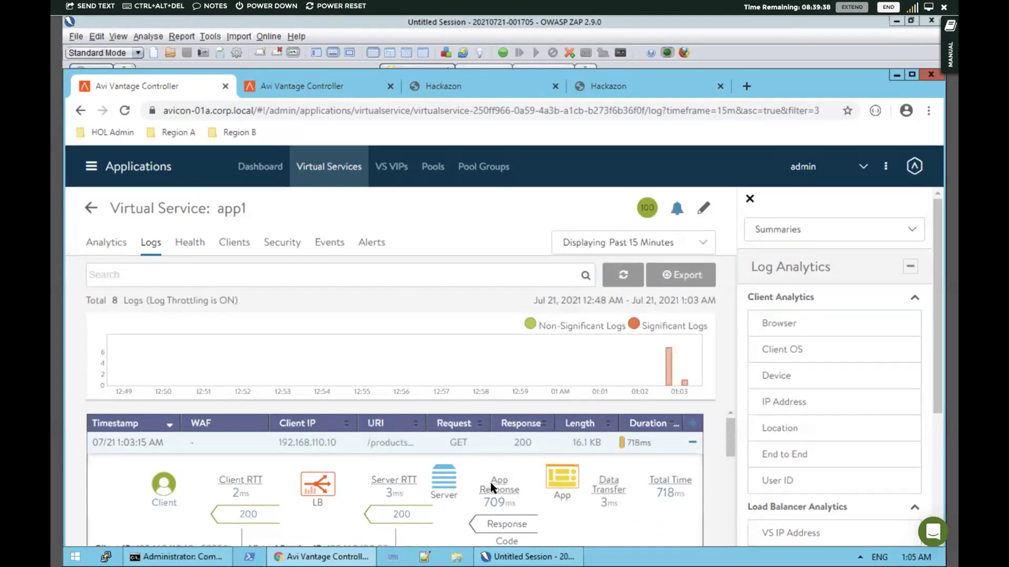
left_click(492, 503)
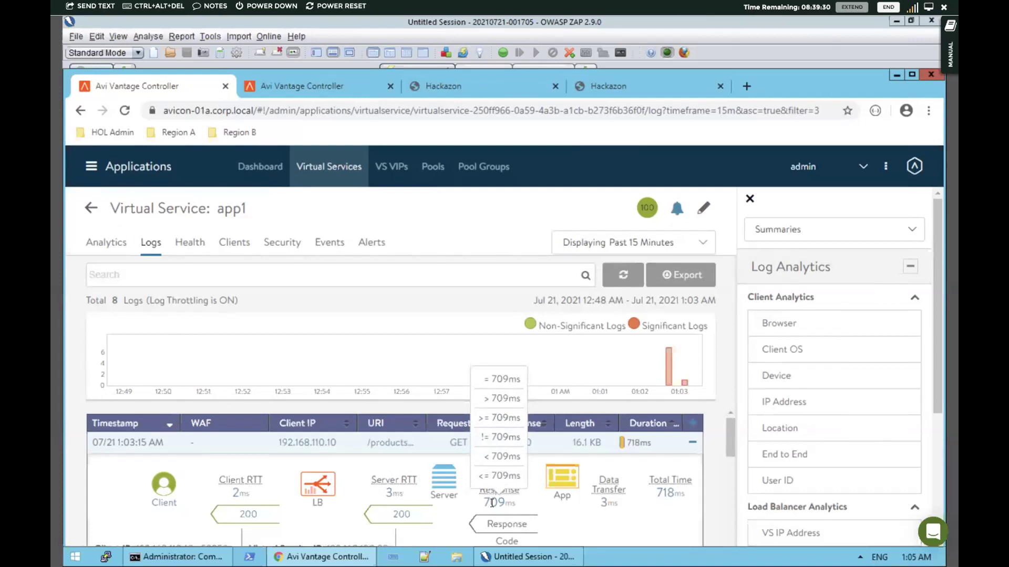
View app1's client insights and its security overview.
left_click(231, 243)
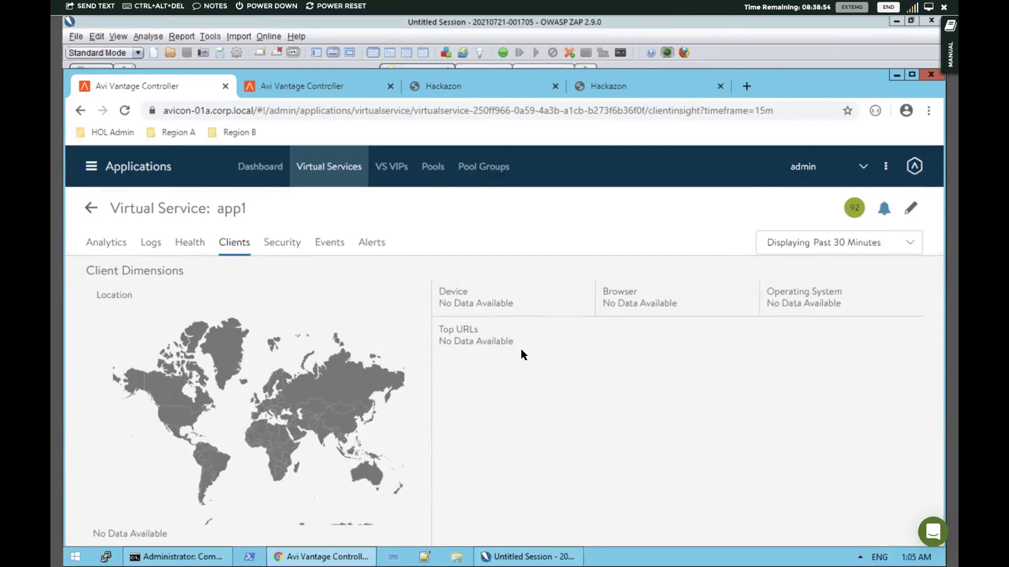
left_click(284, 241)
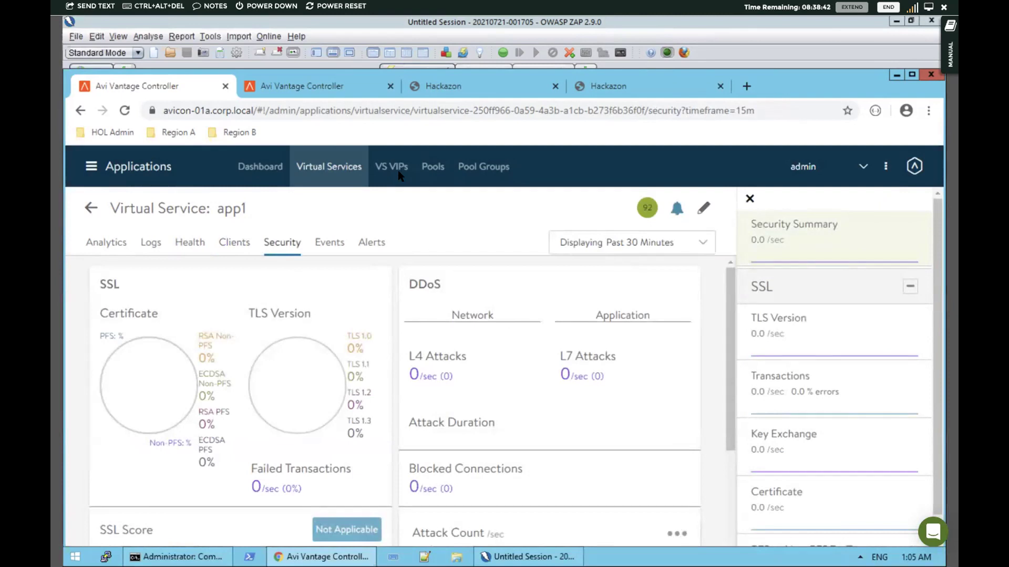
Scale out app1 on VIP address 192.168.130.92, leaving the service engine to be selected automatically.
left_click(260, 167)
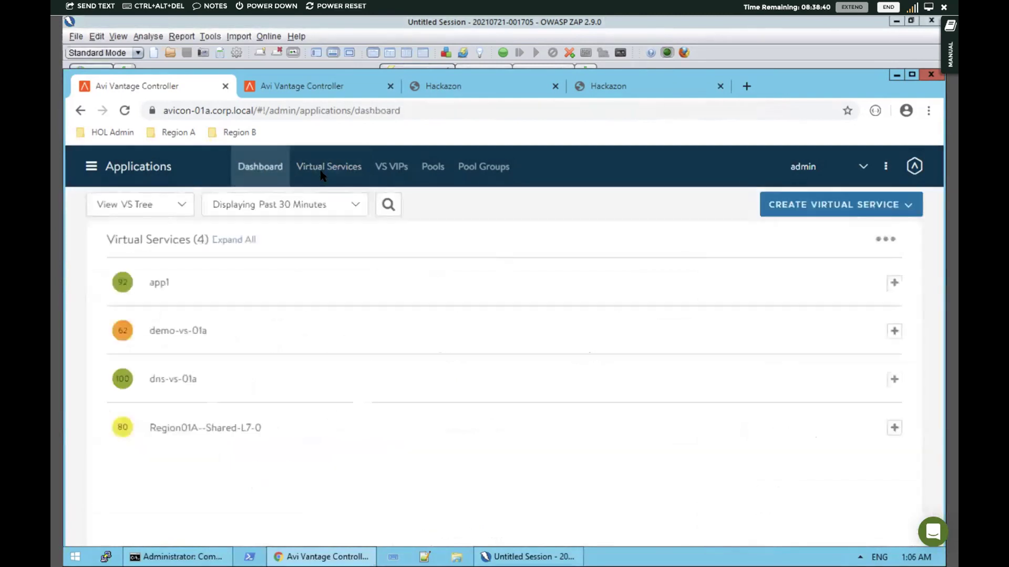
left_click(322, 173)
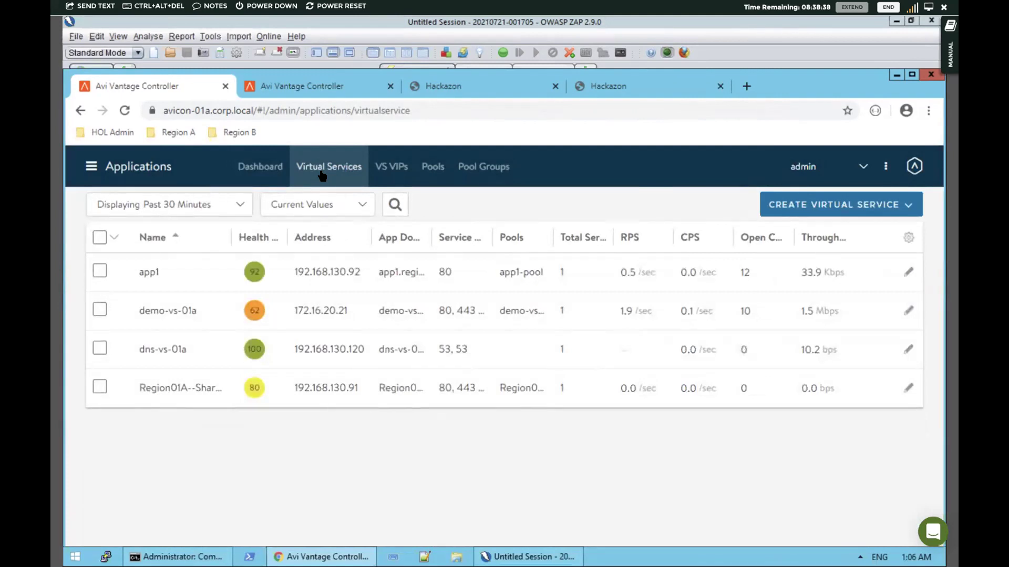
left_click(148, 273)
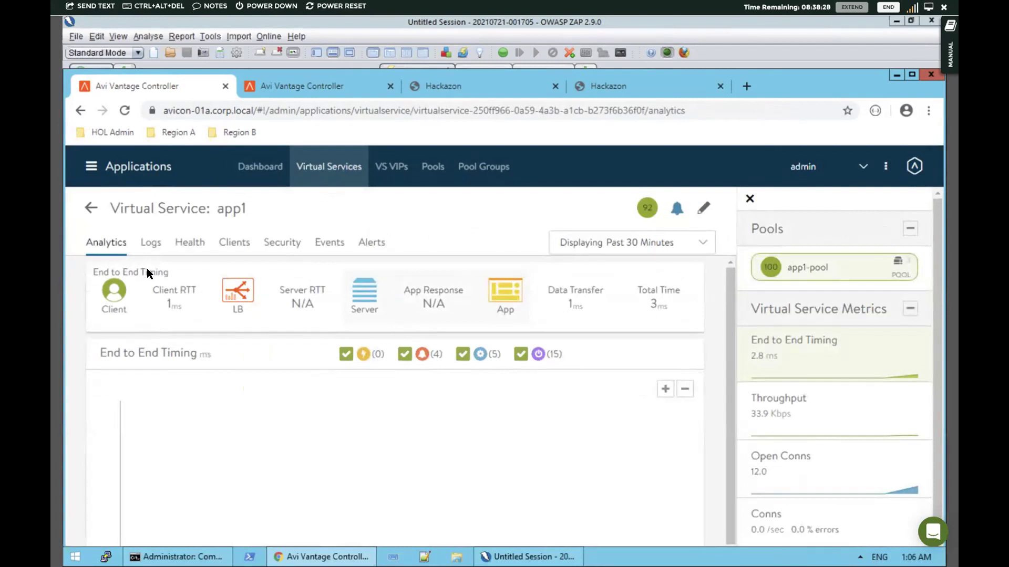
left_click(294, 208)
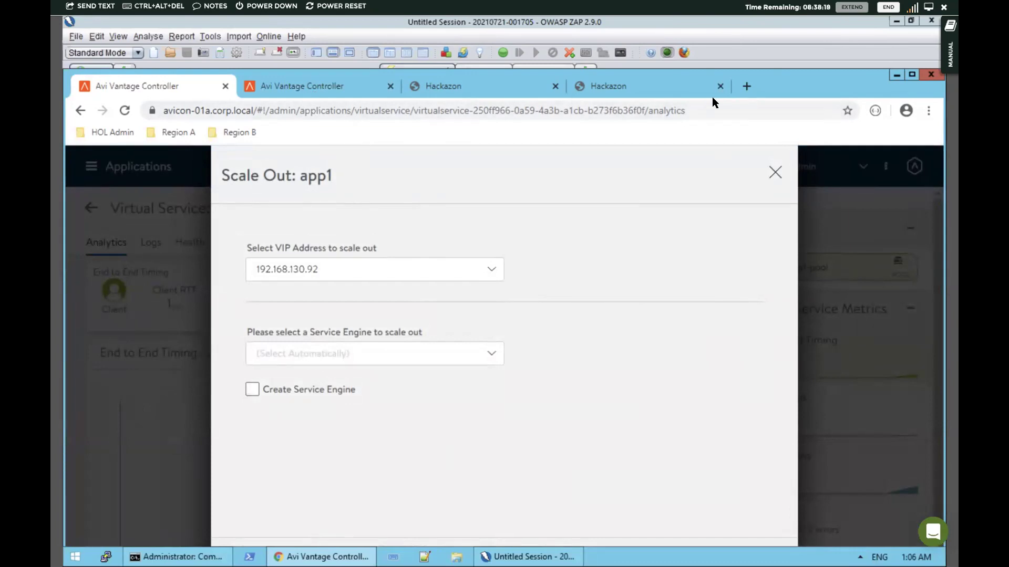
left_click_drag(784, 86, 772, 58)
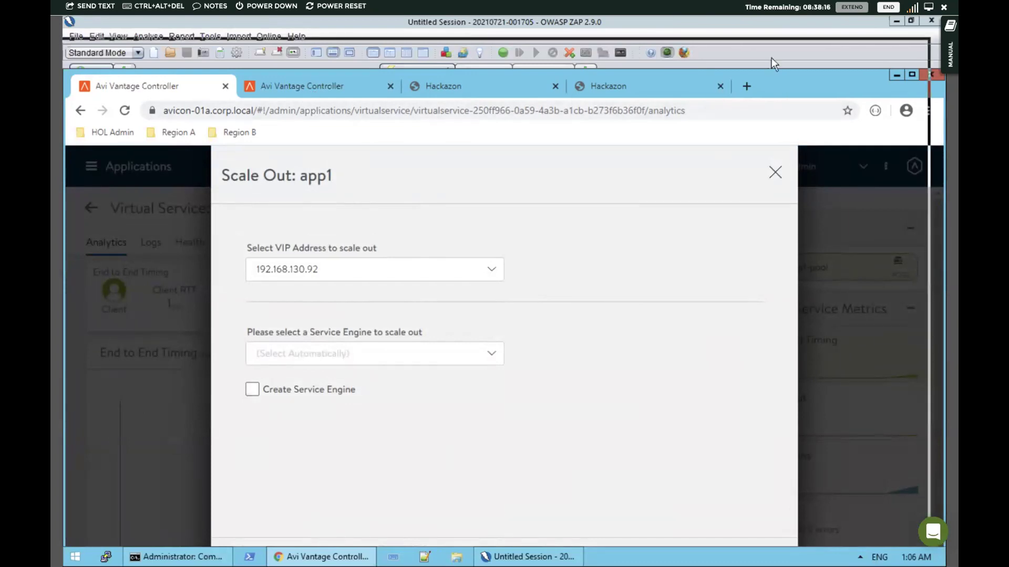
left_click(502, 531)
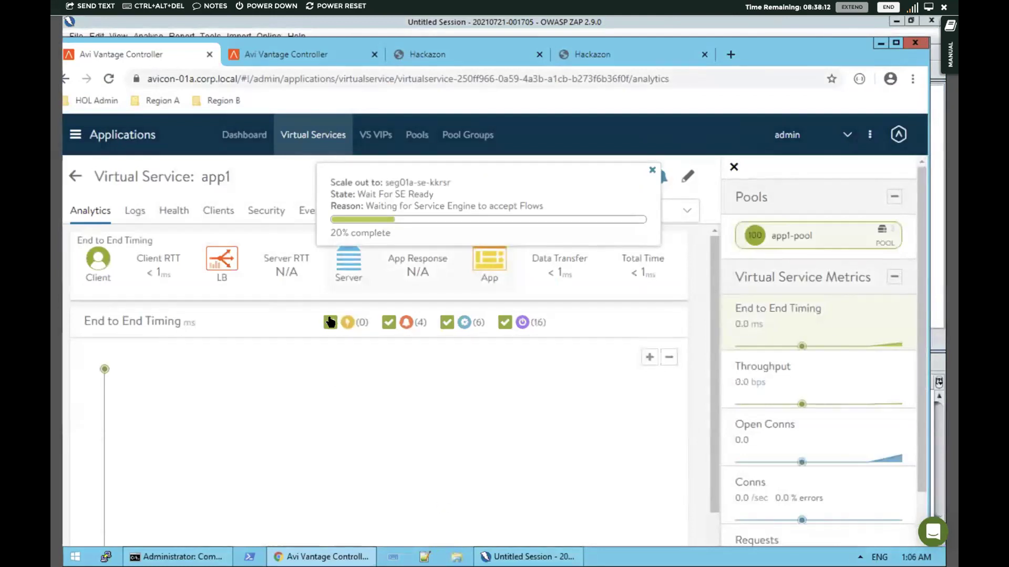
Check app1's service engines in the dashboard tree and scale app1 out once more with automatic service engine selection.
left_click(236, 138)
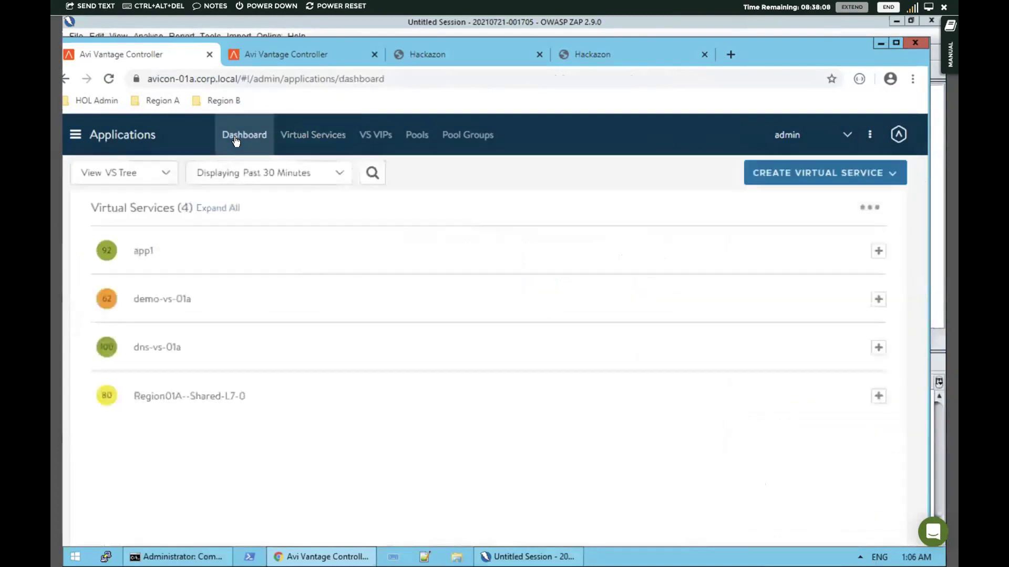
left_click(878, 252)
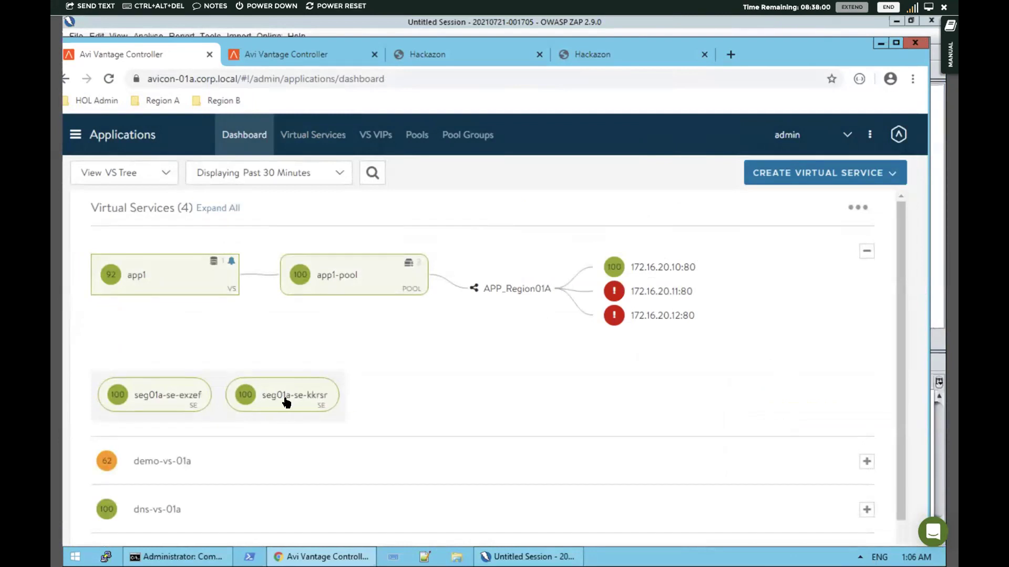
left_click(190, 285)
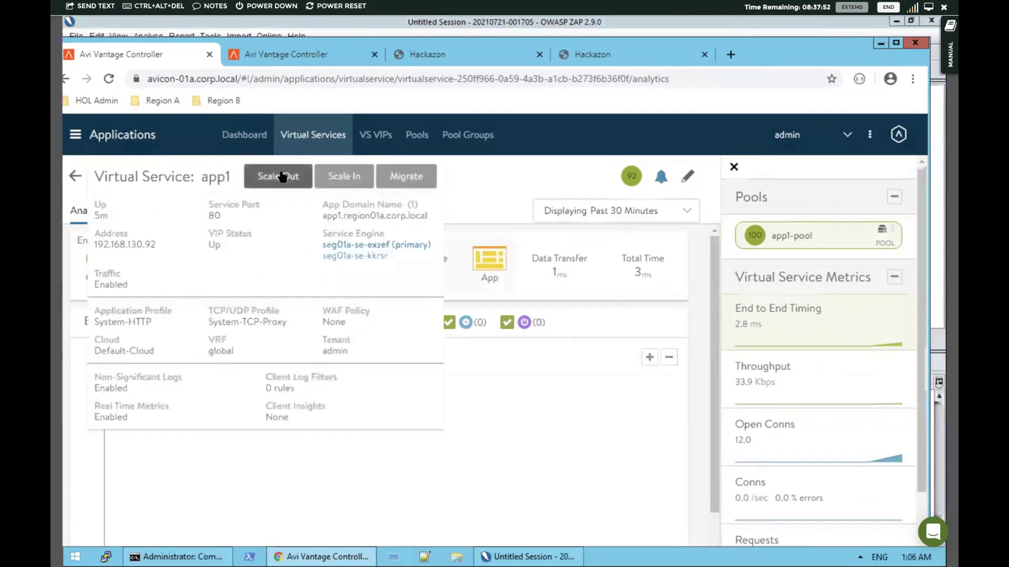
left_click(282, 177)
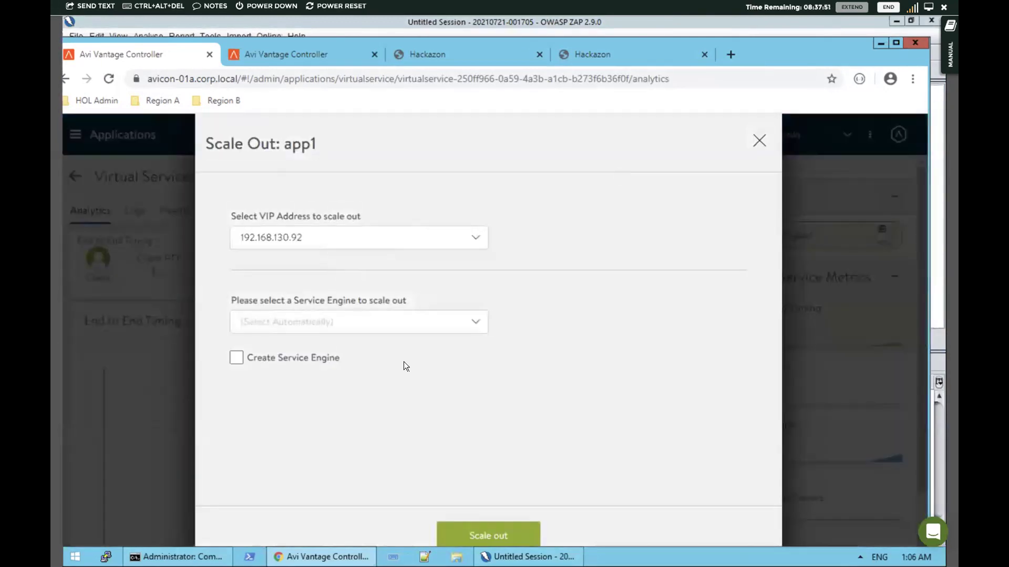
left_click(462, 529)
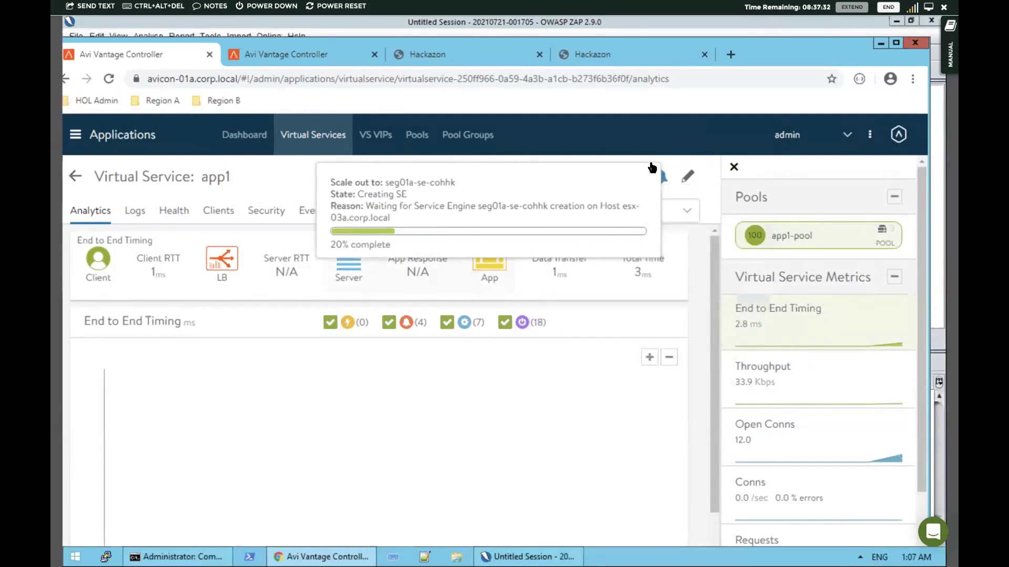
Start a new server AutoScale policy in the templates and name it autoScale1.
left_click(74, 137)
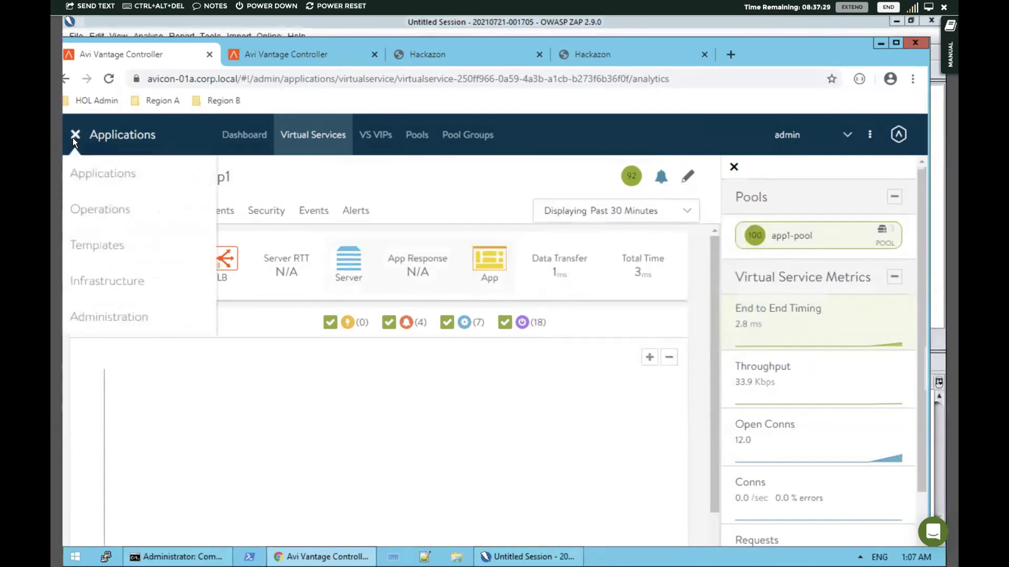
left_click(109, 244)
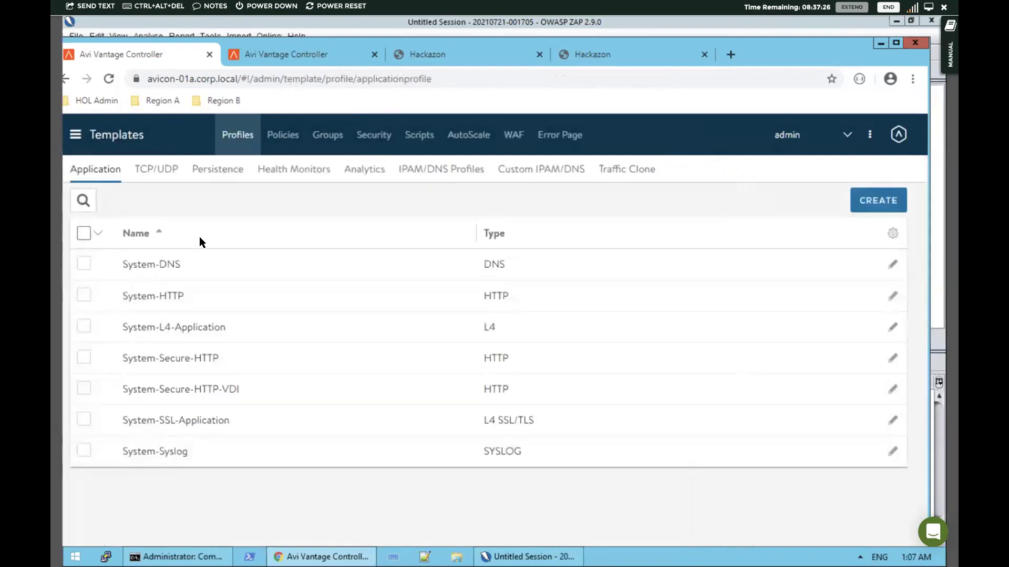
left_click(462, 139)
left_click(864, 203)
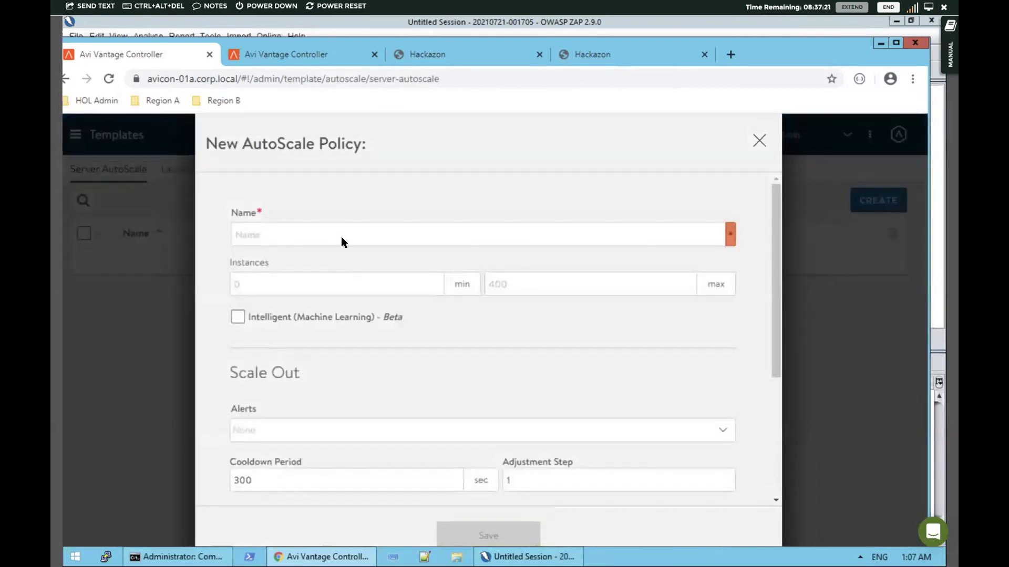
left_click(348, 234)
type("auto")
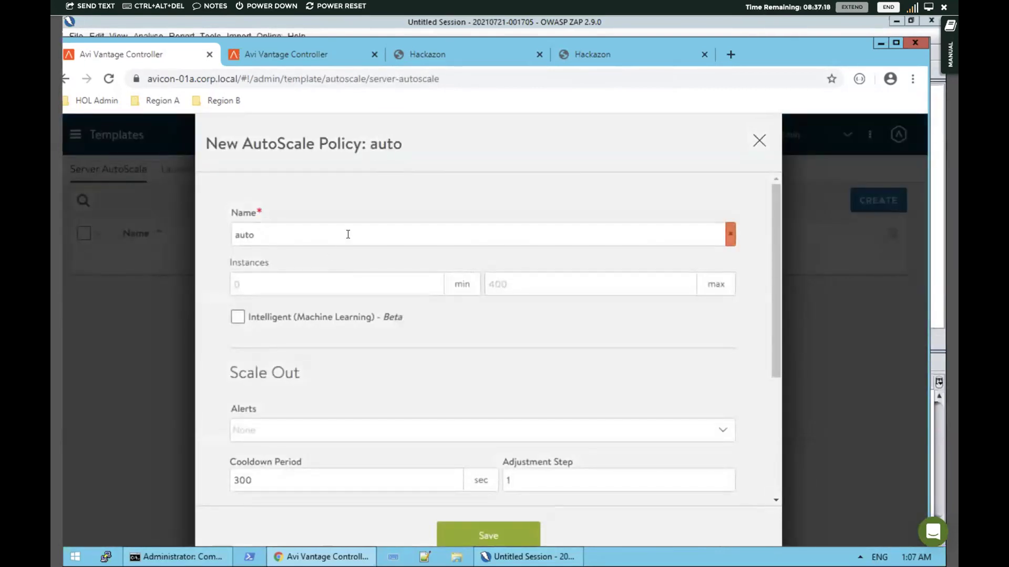
type("Scale1")
Set the AutoScale policy's instances to a minimum of 5 and a maximum of 20, and save it.
left_click(280, 286)
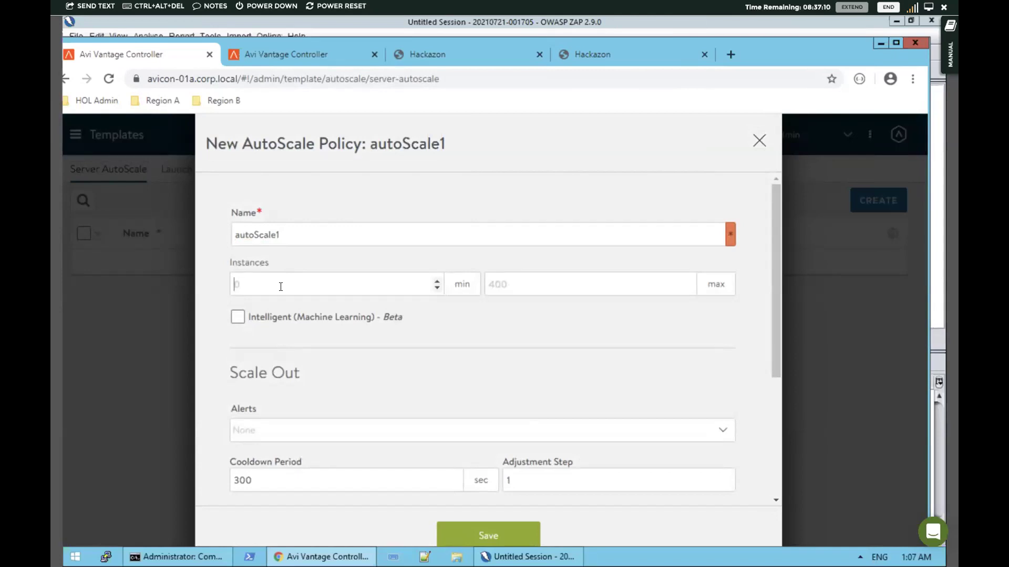
type("1")
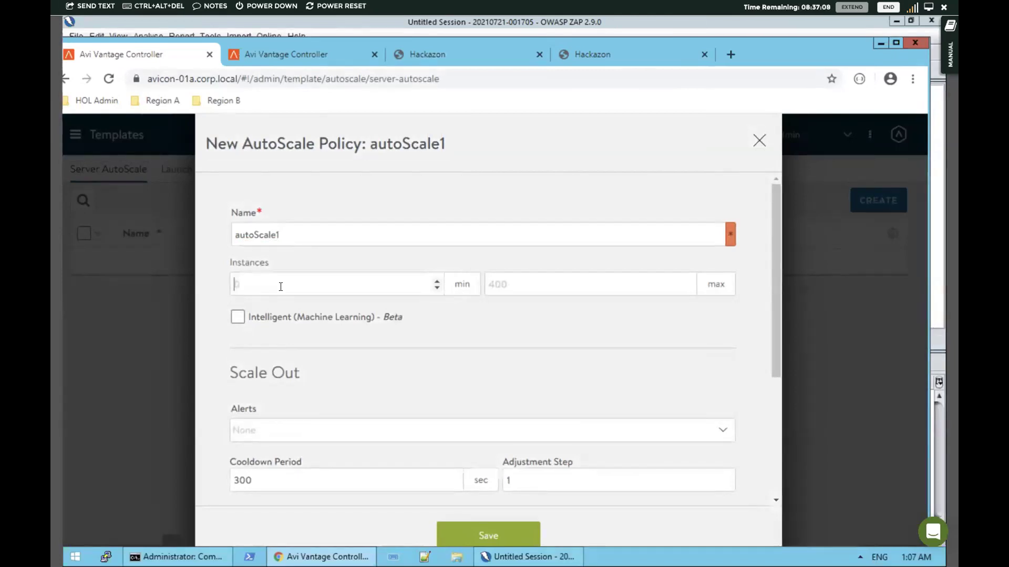
key("BackSpace")
type("5")
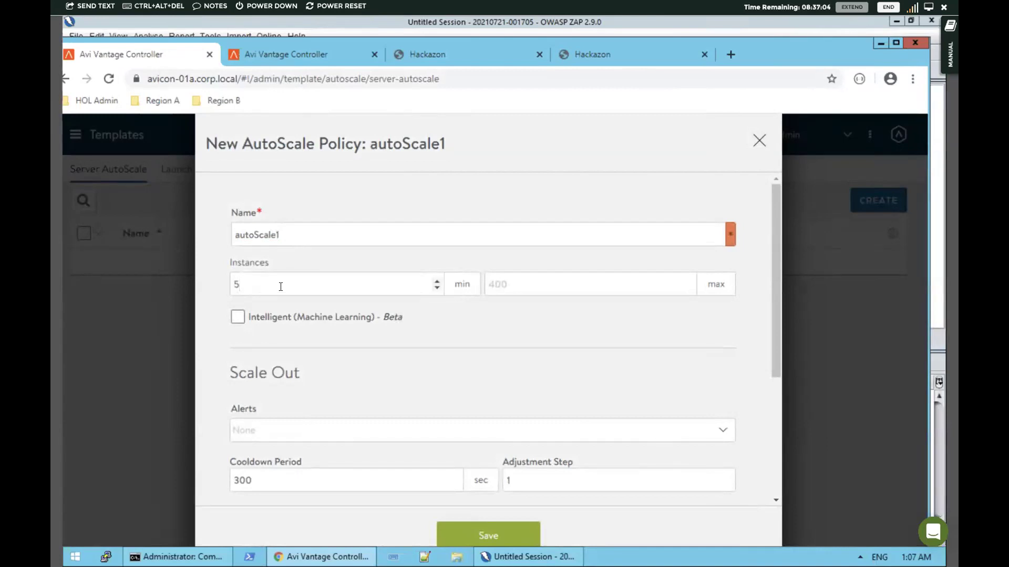
left_click(505, 280)
type("1")
key("BackSpace")
type("20")
left_click(524, 527)
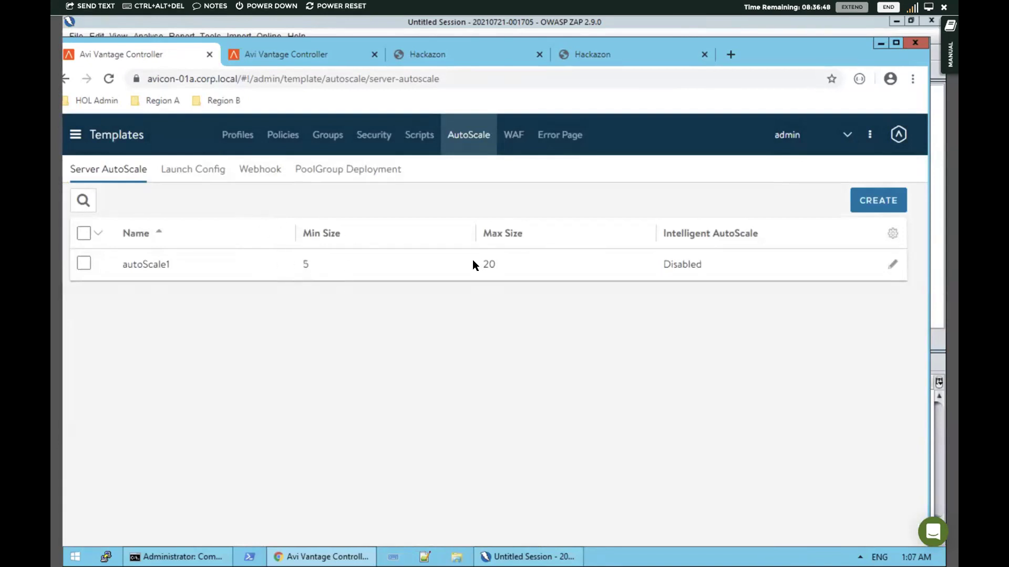
Reopen the autoScale1 policy, review its Scale Out and Scale In settings, and close it without changes.
left_click(892, 265)
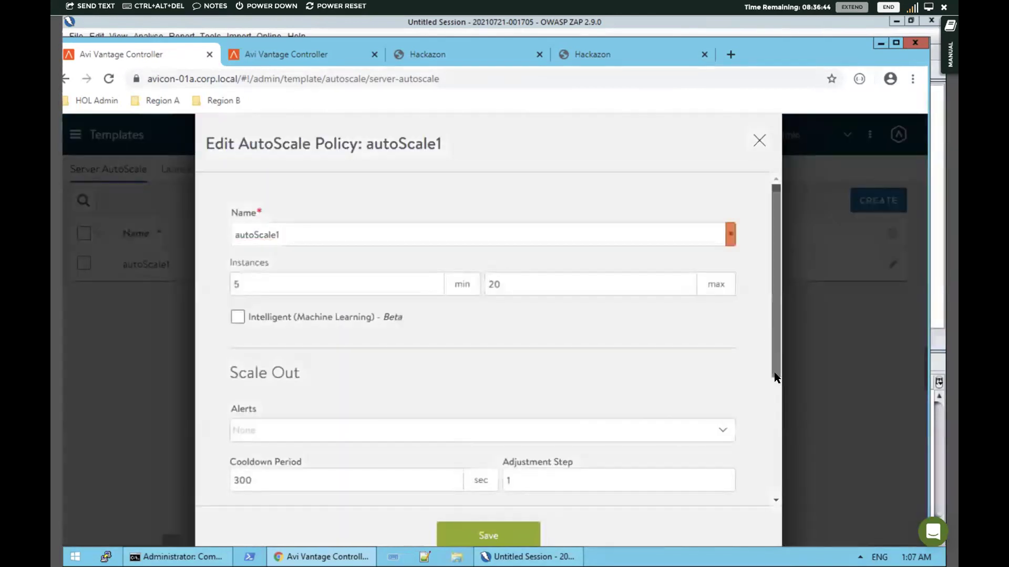
left_click_drag(774, 371, 776, 425)
scroll(774, 421, "down", 2)
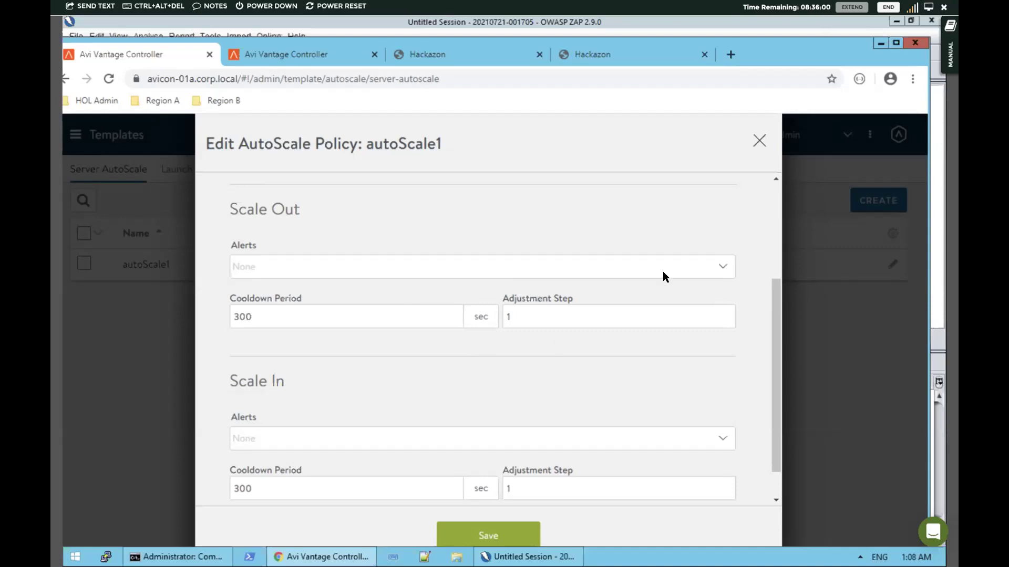
left_click(758, 140)
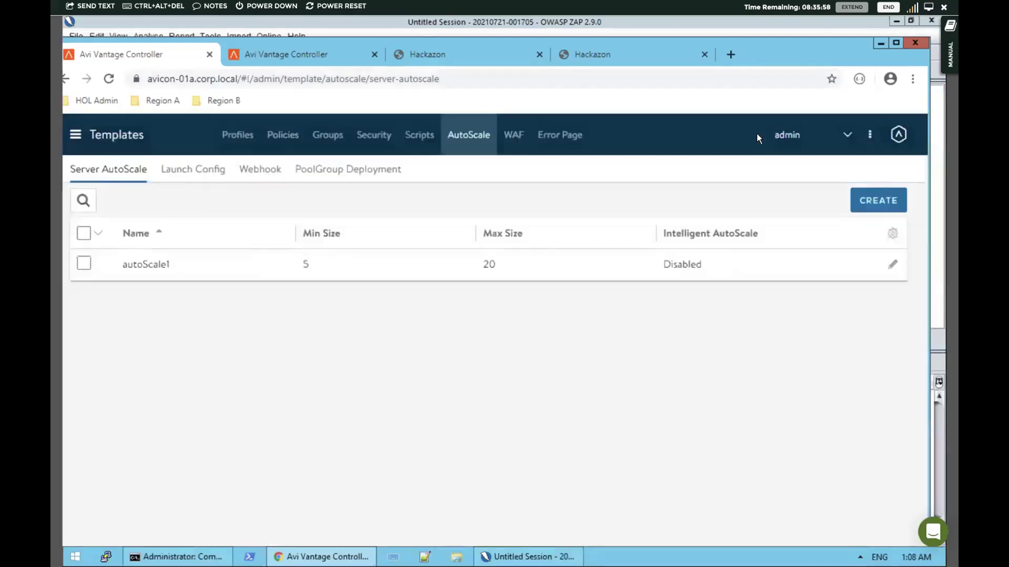
Assign the autoScale1 AutoScale policy to app1-pool in the applications' pools and save the pool.
left_click(76, 135)
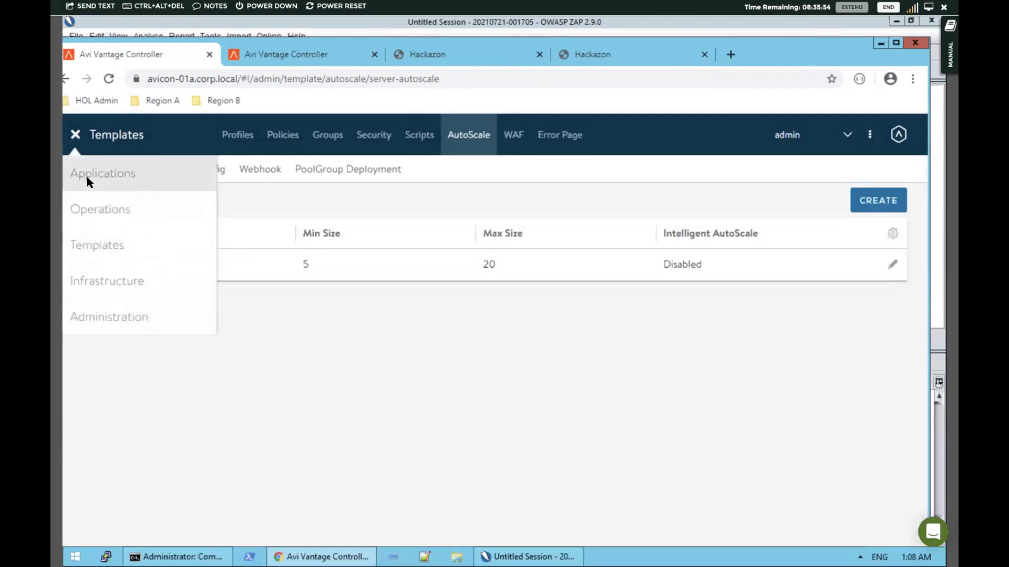
left_click(88, 180)
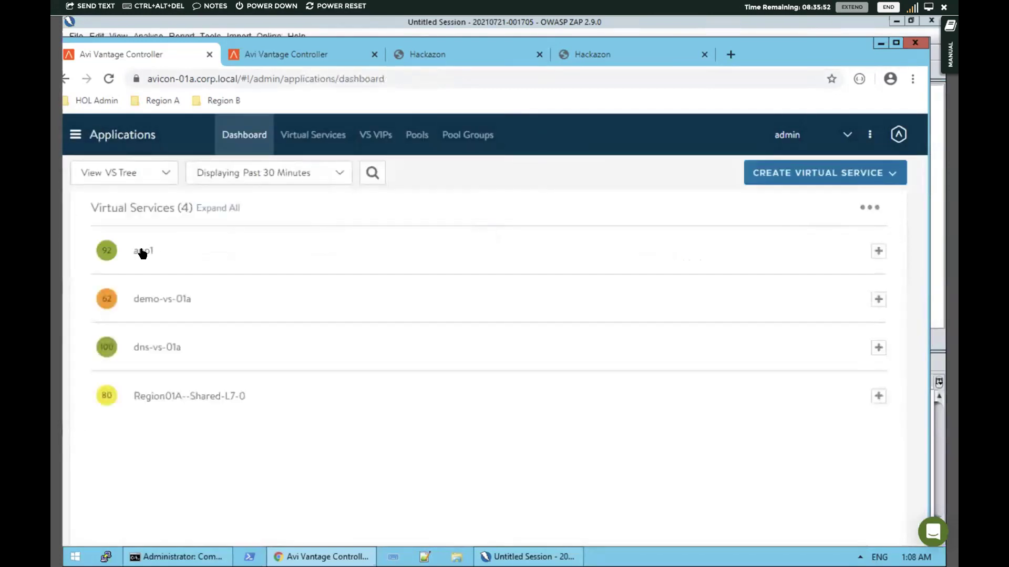
left_click(142, 253)
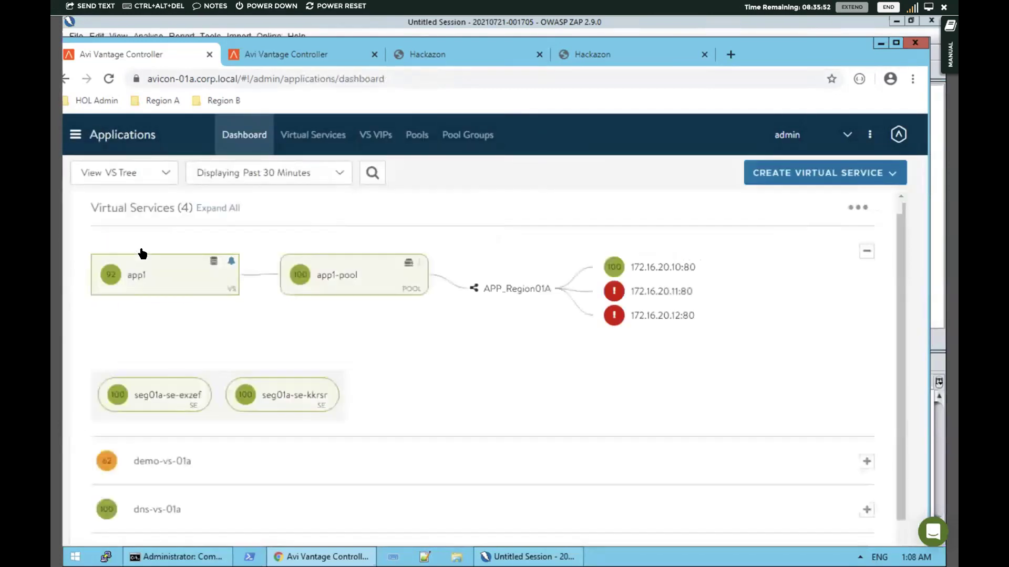
left_click(198, 274)
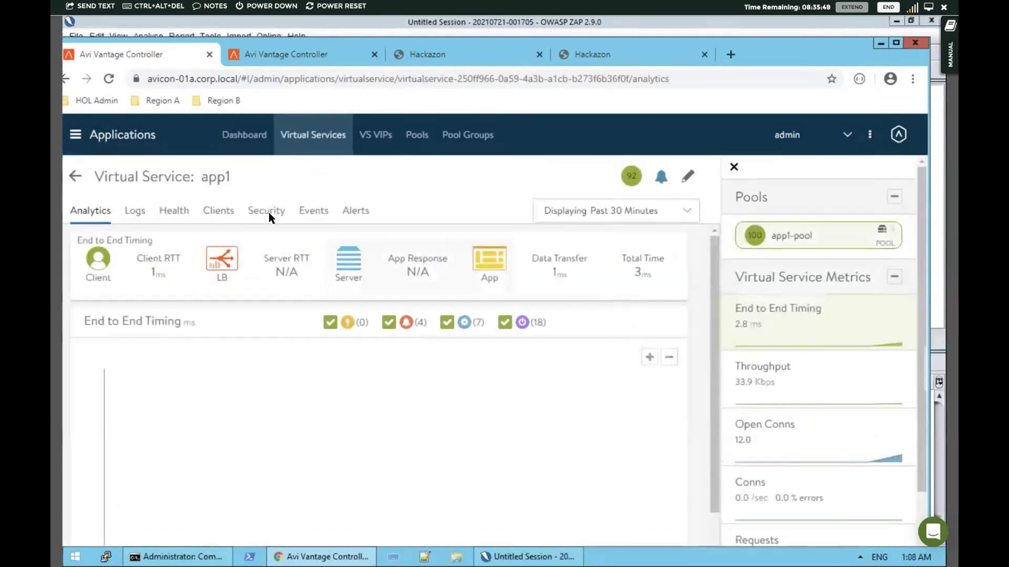
left_click(414, 136)
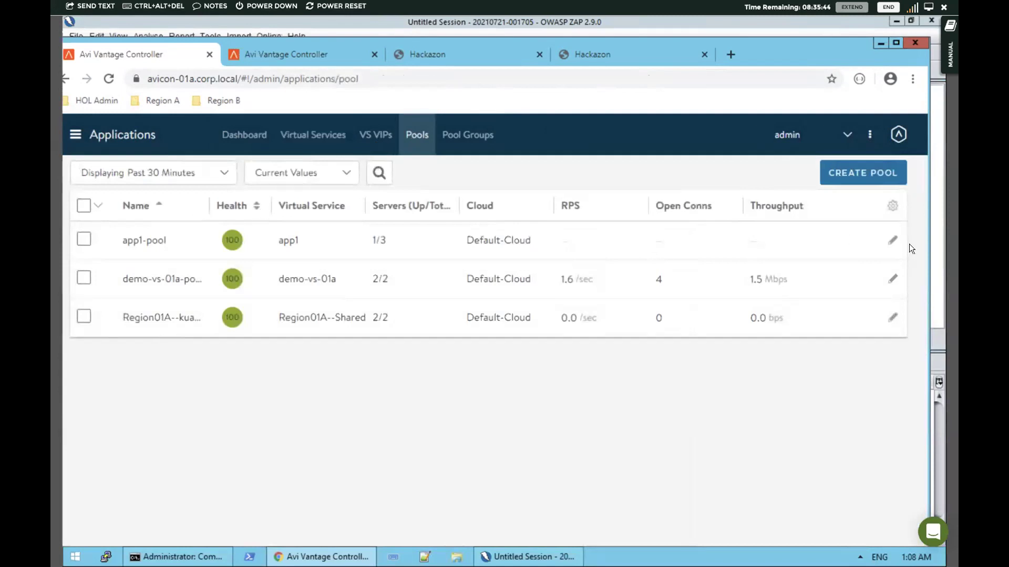
left_click(893, 240)
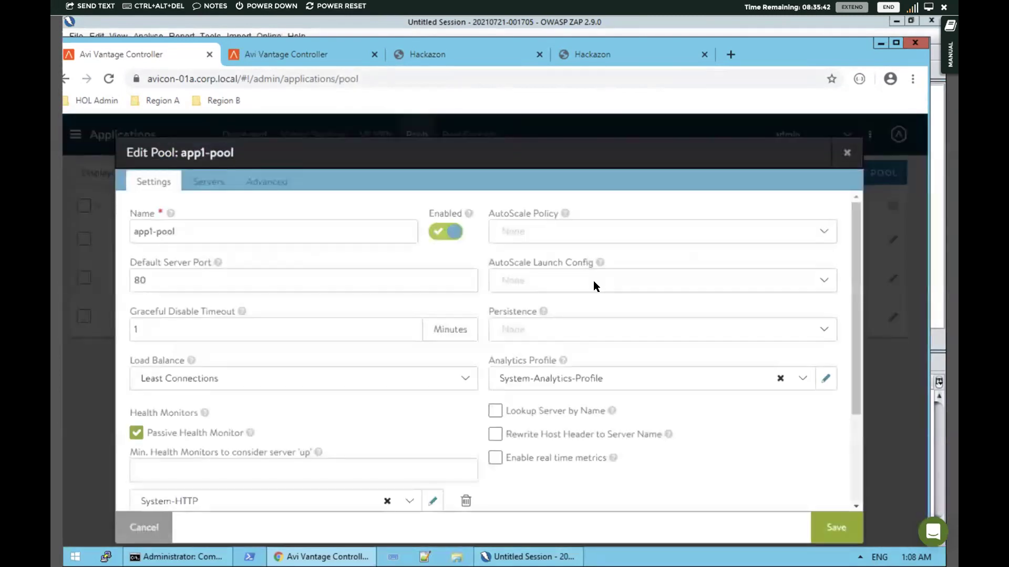
left_click(564, 241)
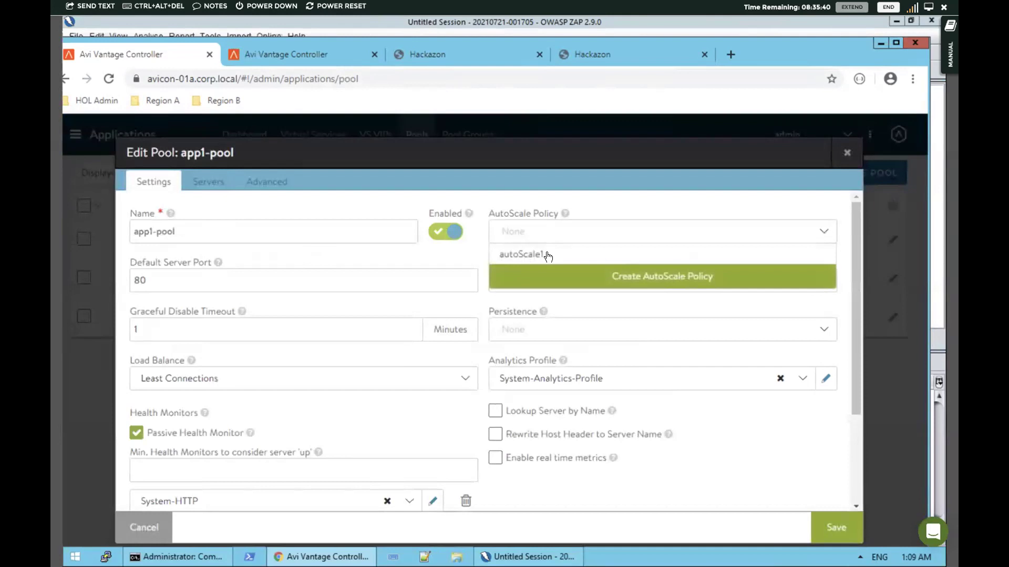
left_click(545, 255)
left_click(840, 519)
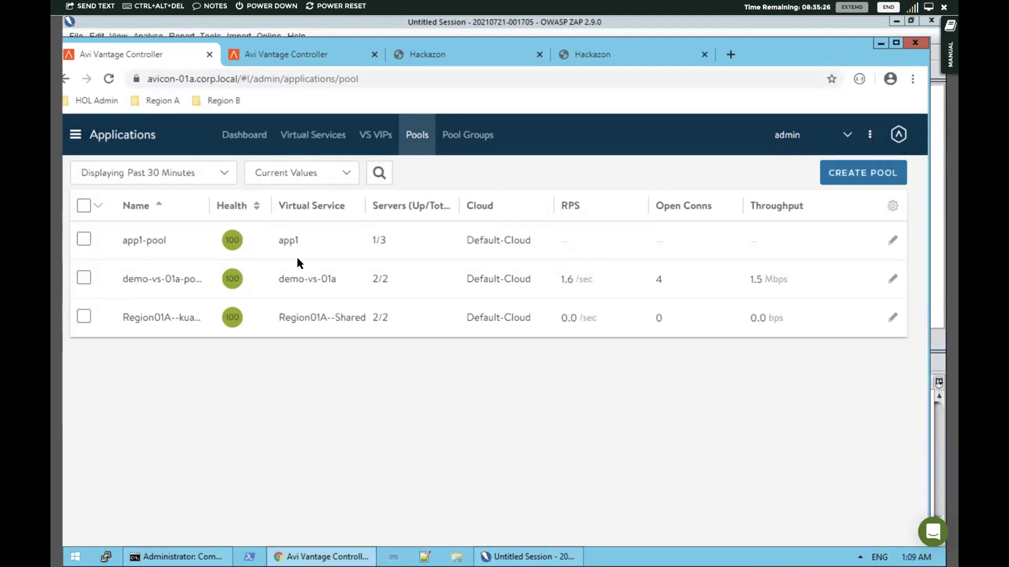
Open the app1 virtual service for editing, assign it the System-WAF-Policy, and save it.
left_click(244, 137)
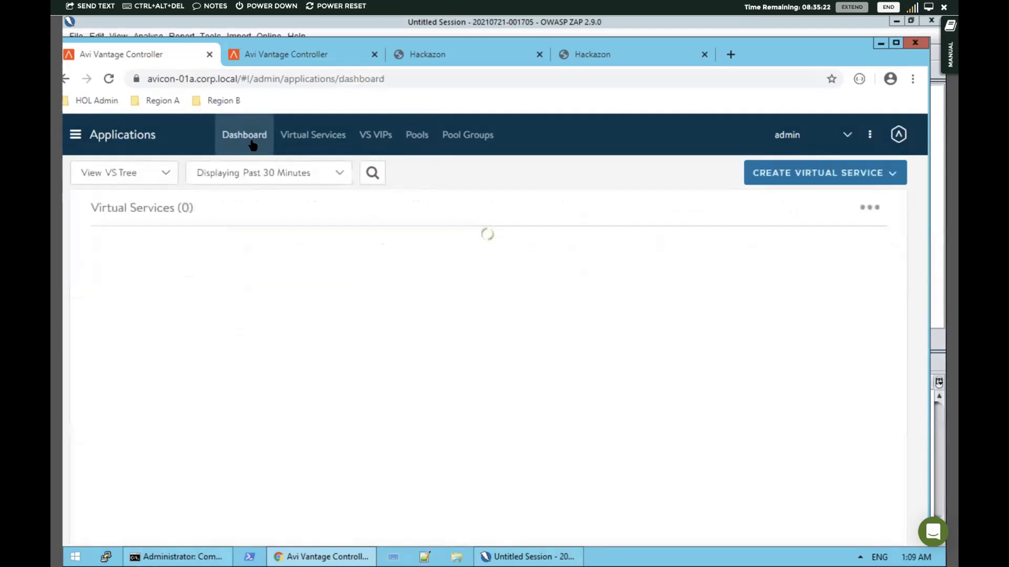
left_click(140, 245)
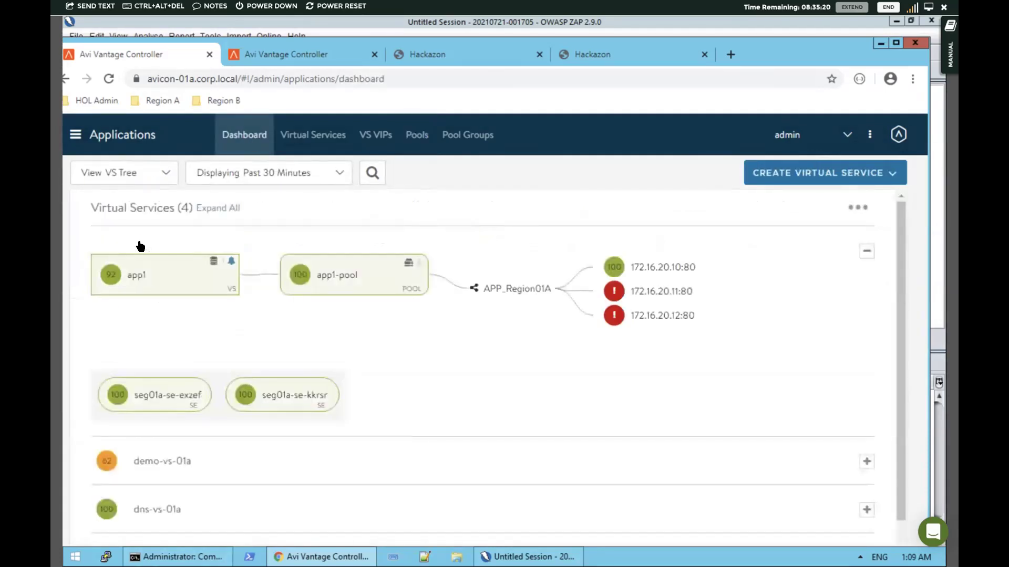
left_click(152, 268)
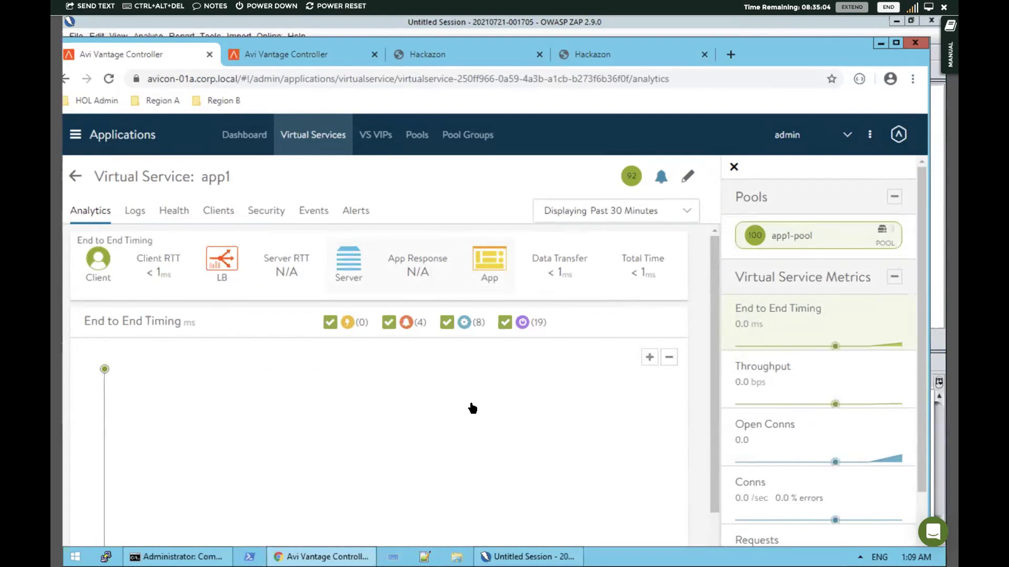
left_click(687, 177)
left_click(548, 417)
left_click(560, 362)
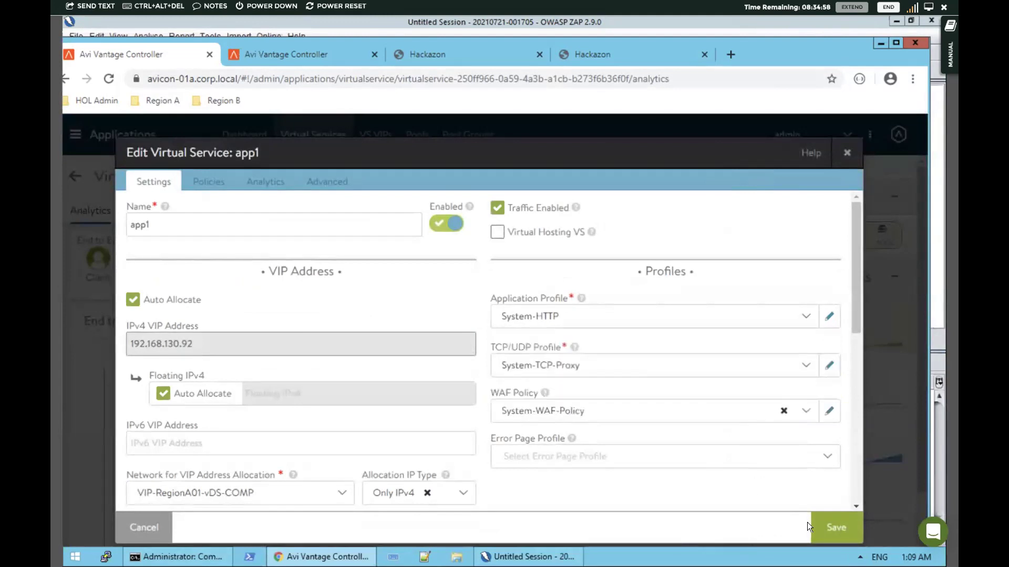
left_click(826, 531)
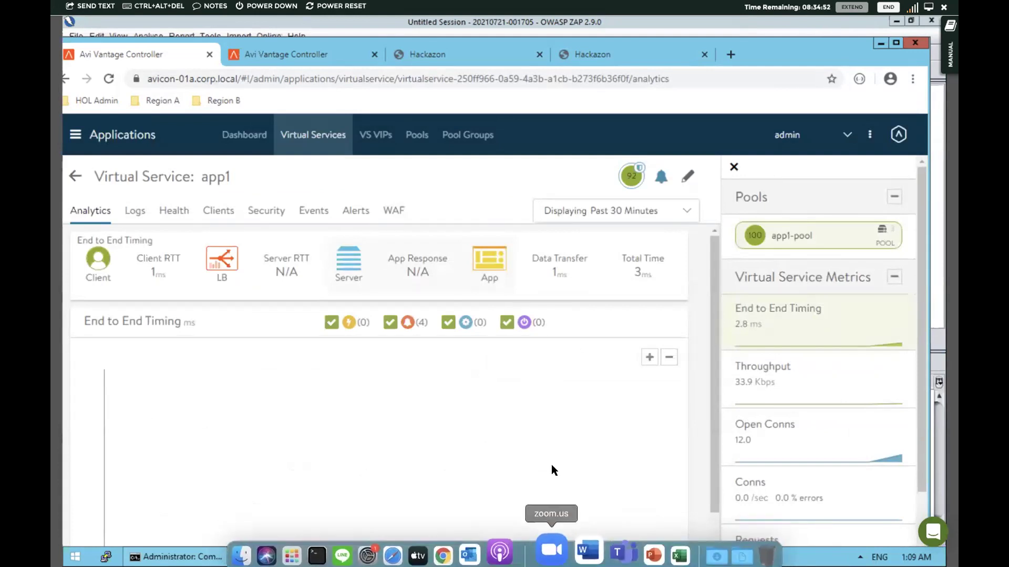
left_click(547, 556)
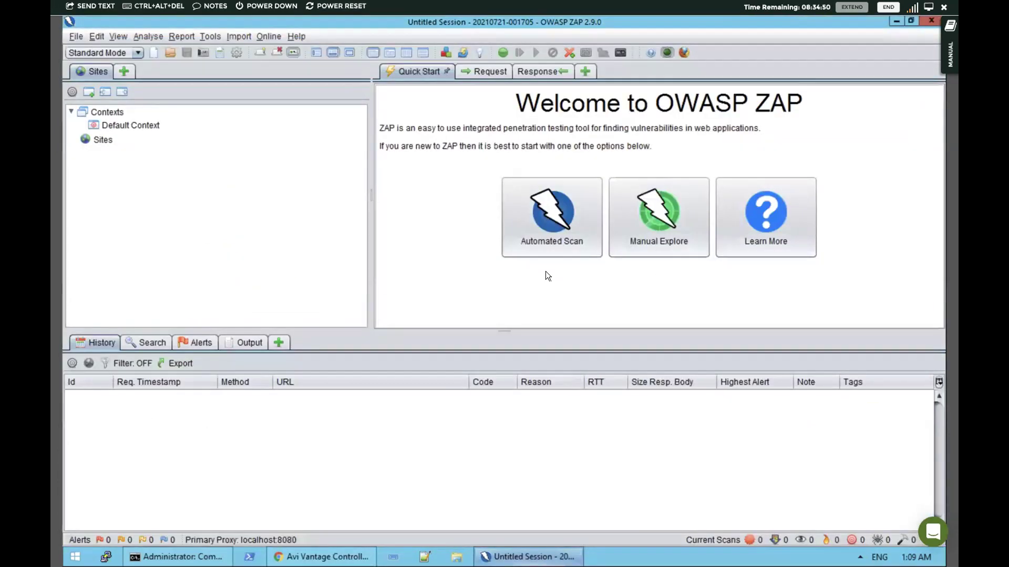
left_click(567, 219)
left_click(563, 214)
type("192")
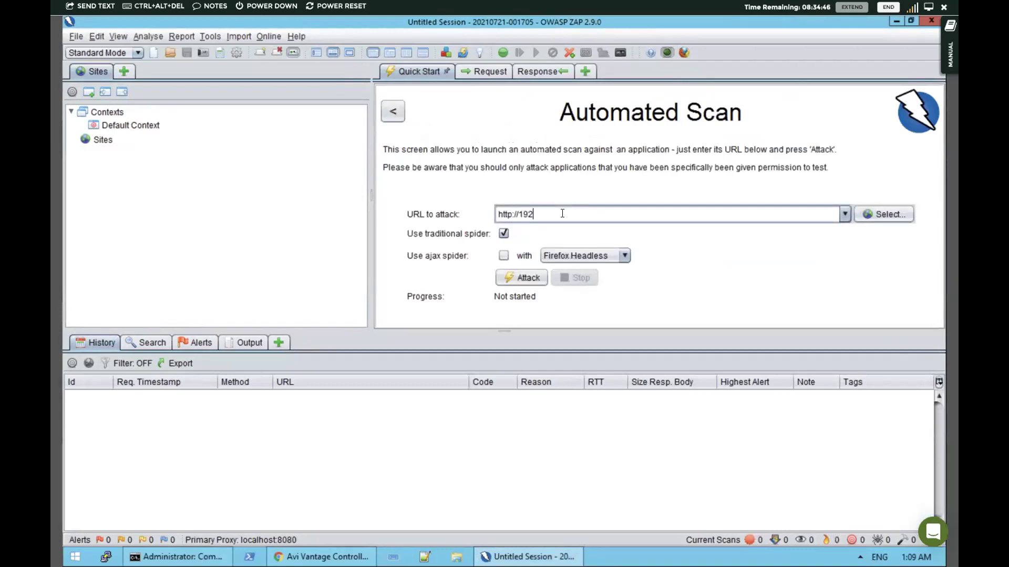
type(".168.130.92")
left_click(504, 275)
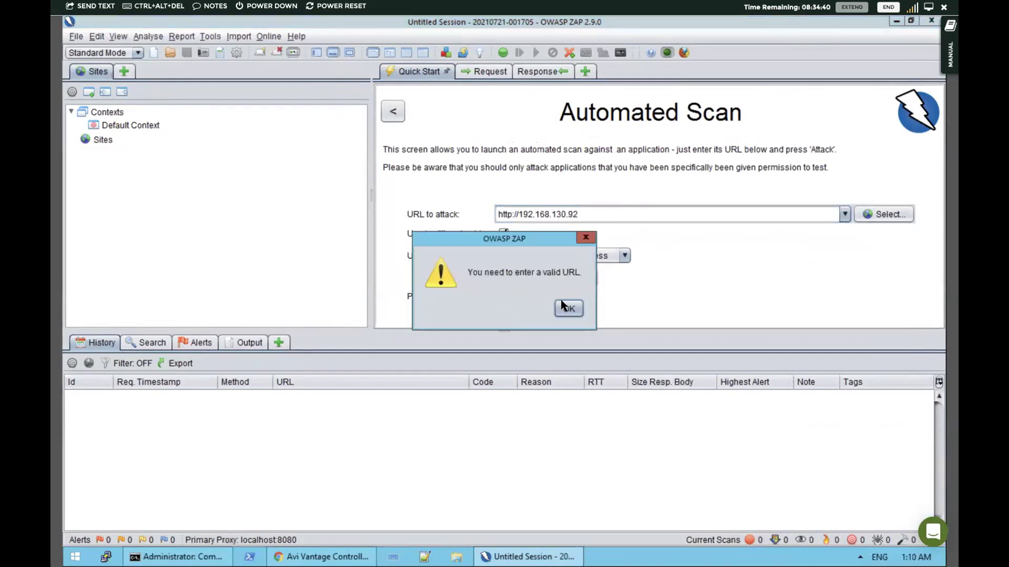
left_click(563, 306)
left_click(524, 277)
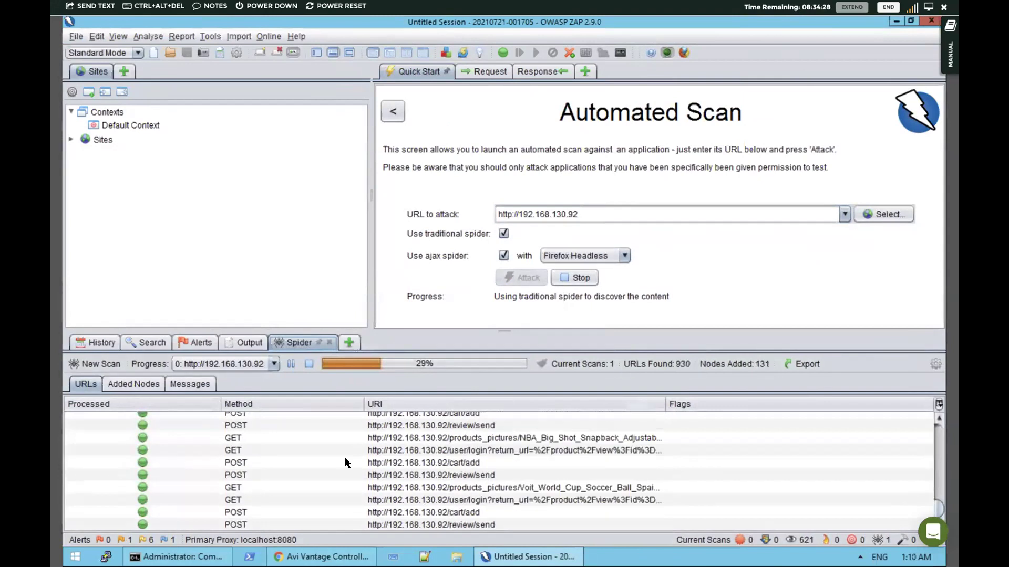
Switch back to Avi Vantage and examine app1's health score breakdown on the applications dashboard.
left_click(321, 557)
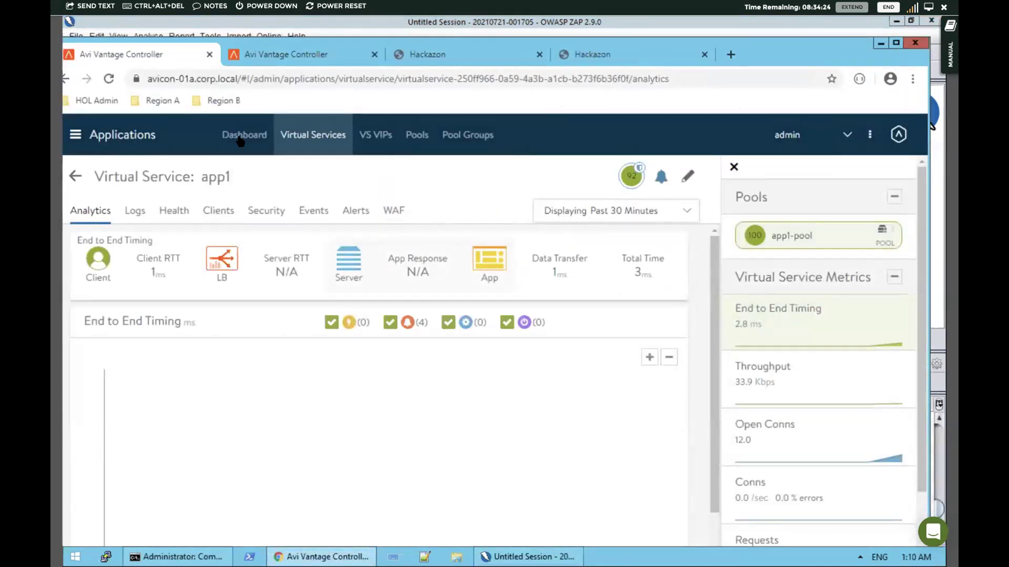
left_click(240, 140)
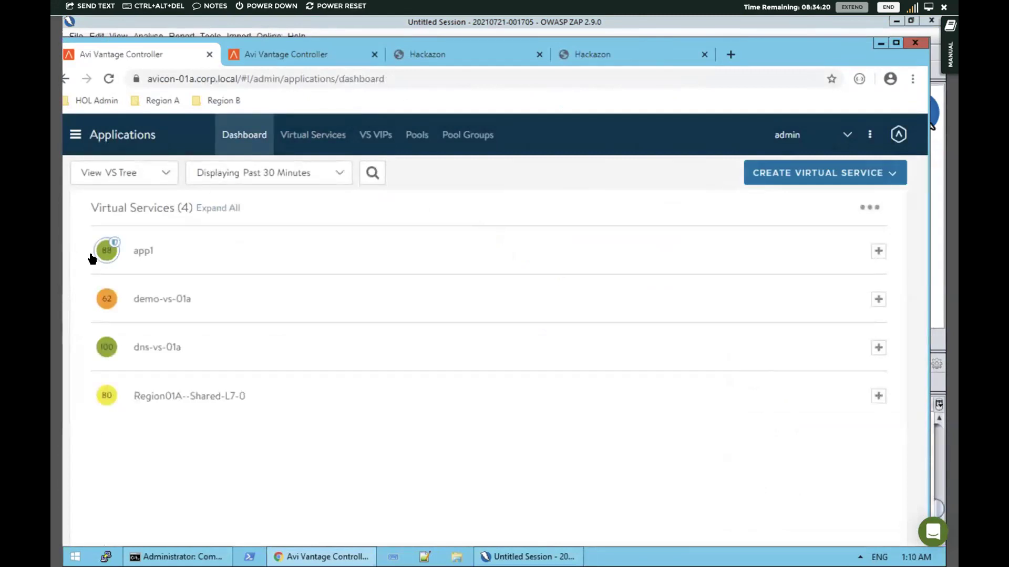
mouse_move(111, 246)
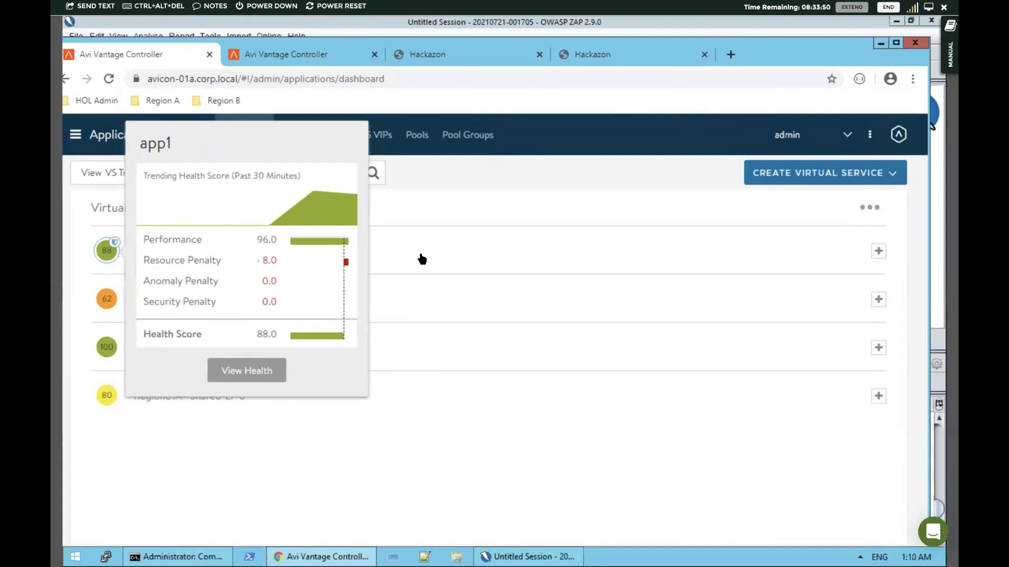
Open the app1 virtual service from the dashboard and examine its Security and WAF data.
left_click(135, 250)
left_click(134, 263)
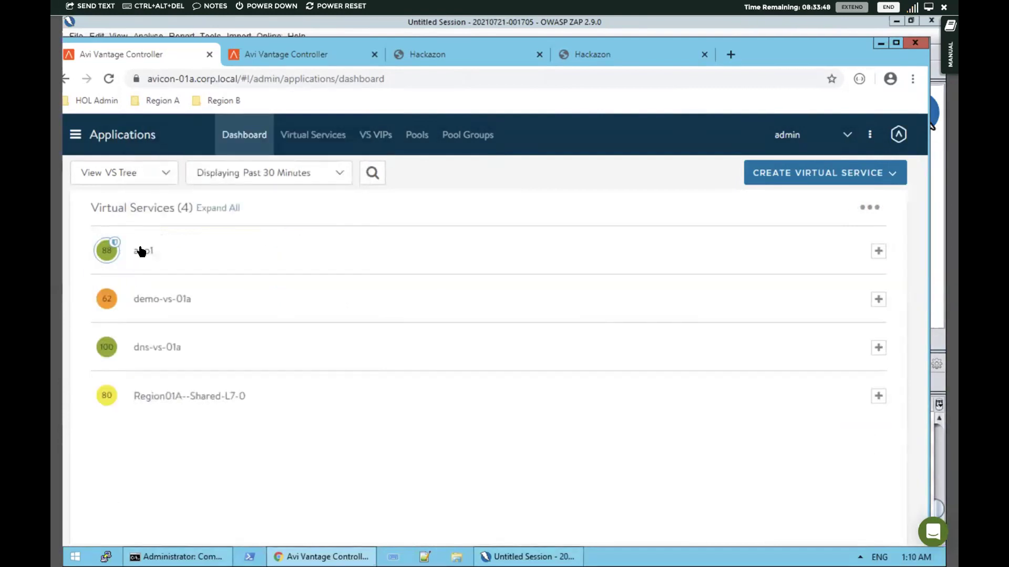
left_click(140, 251)
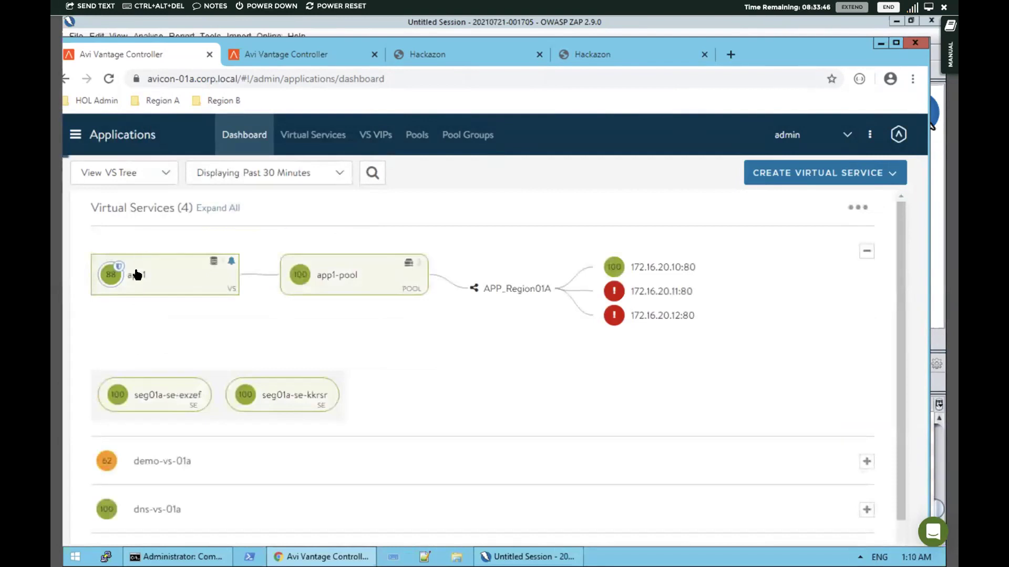
left_click(135, 274)
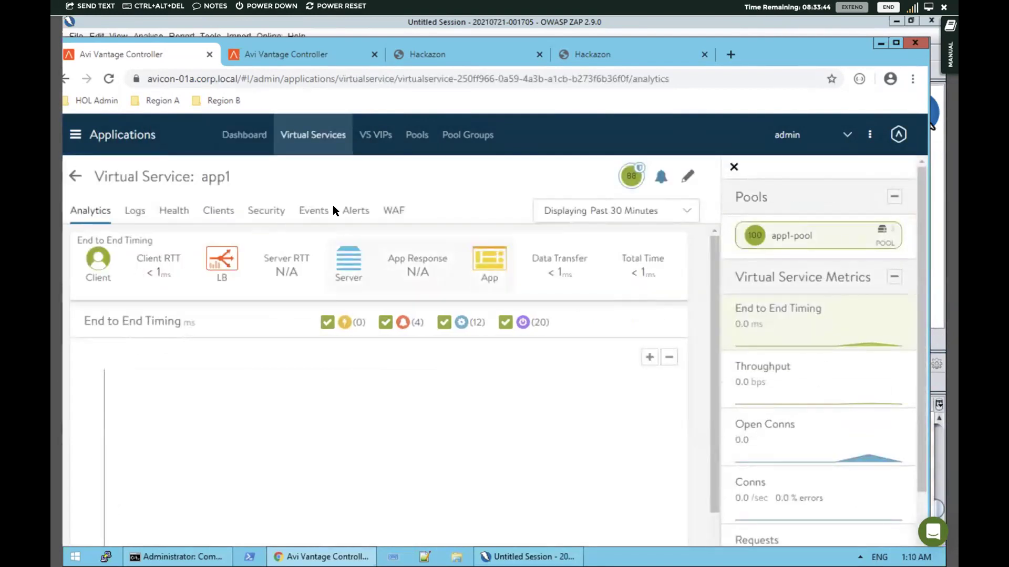
left_click(261, 211)
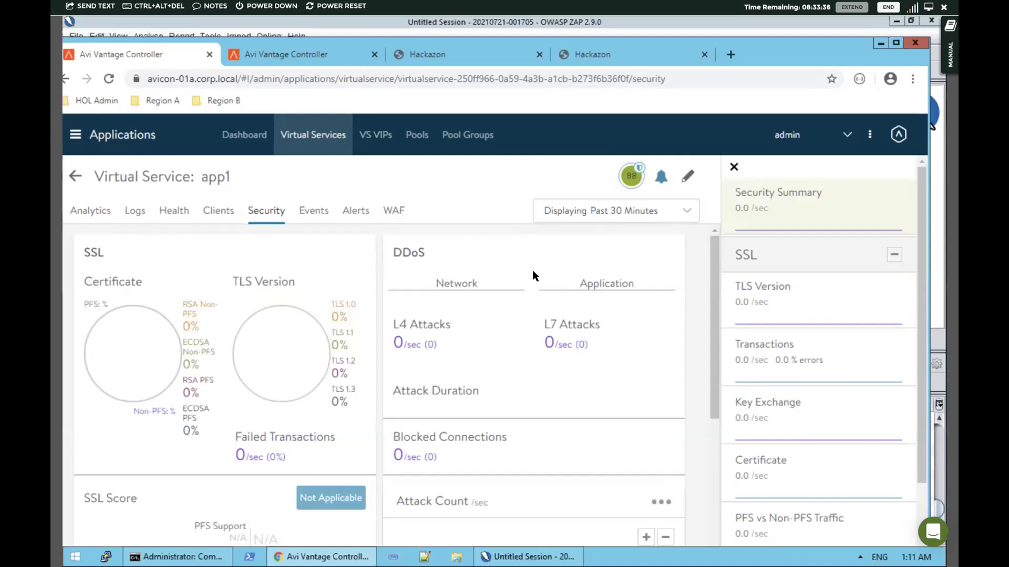
left_click(392, 210)
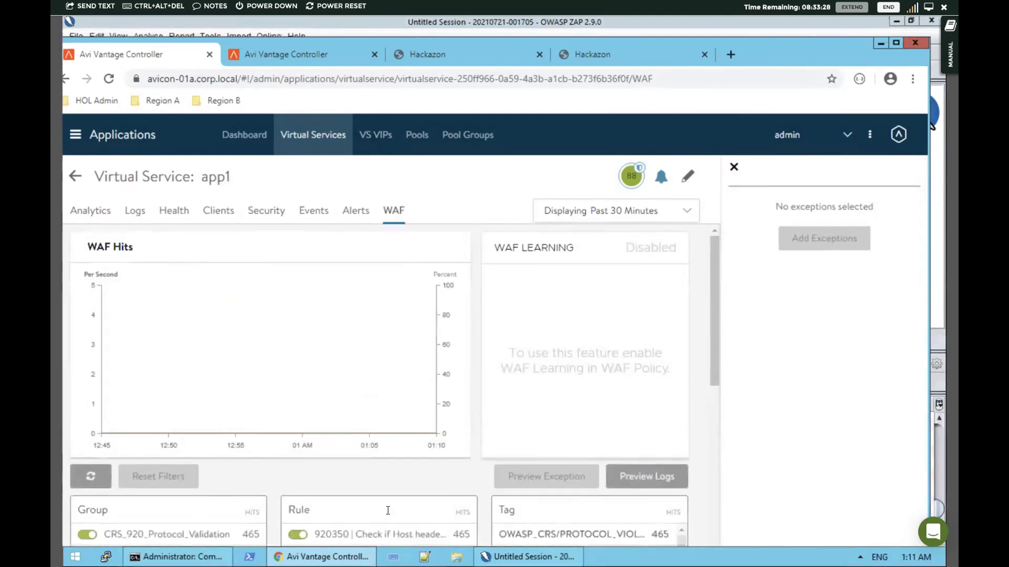
Include non-significant entries in app1's logs and expand the flagged 550 ms GET request to examine its WAF hits.
left_click(137, 210)
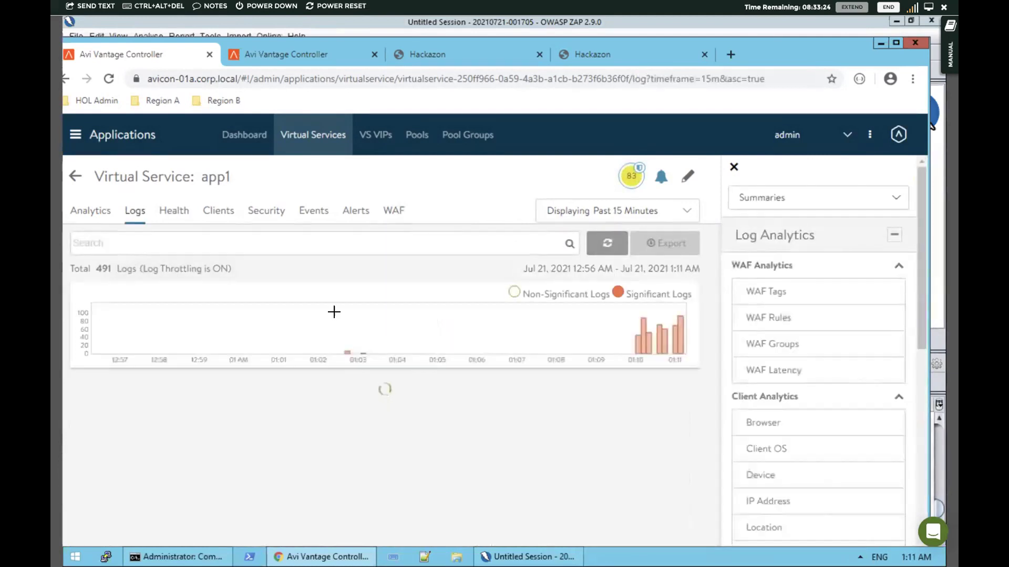
left_click(513, 293)
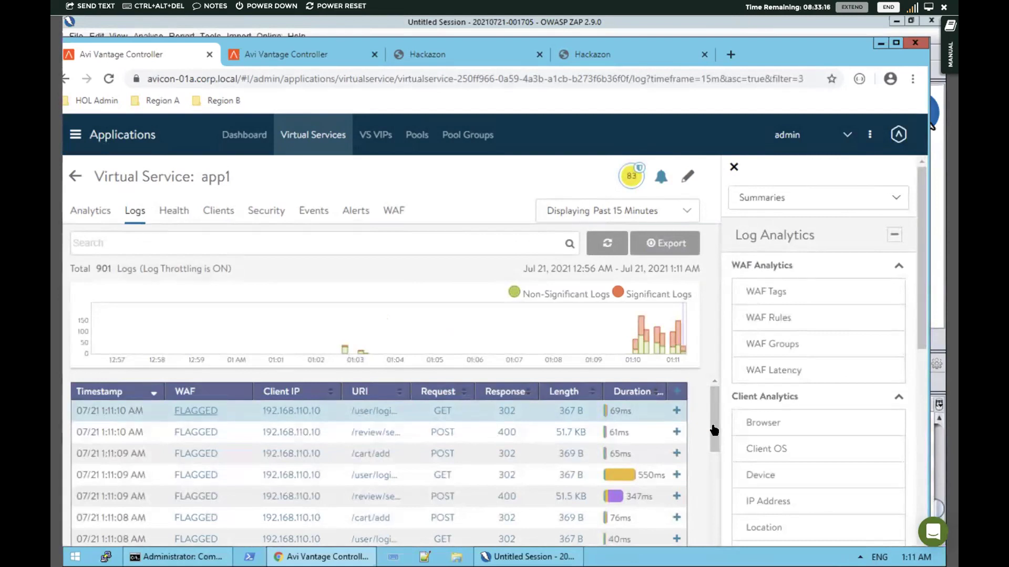
left_click(676, 475)
scroll(714, 431, "down", 1)
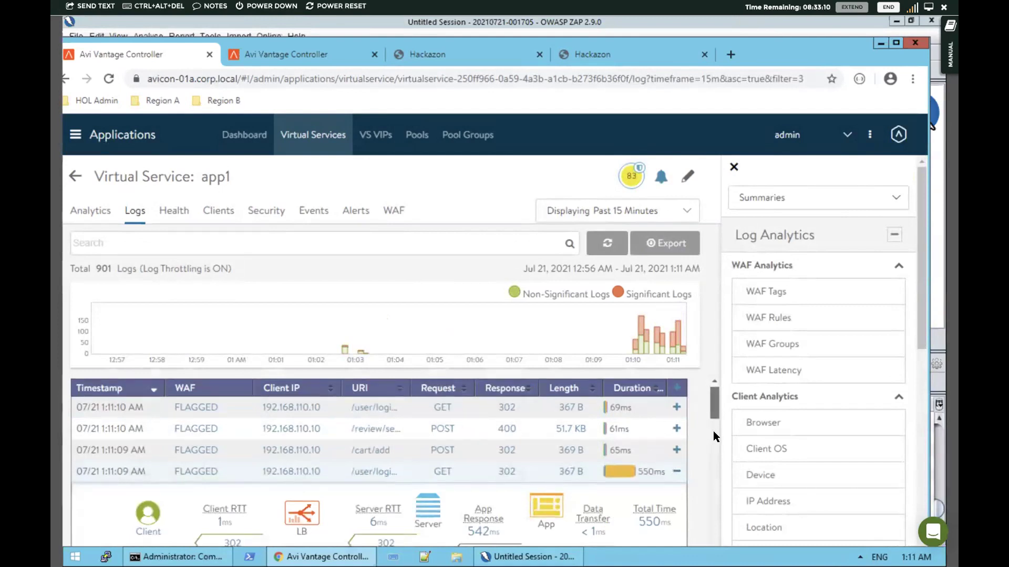
scroll(713, 436, "down", 5)
scroll(713, 480, "down", 2)
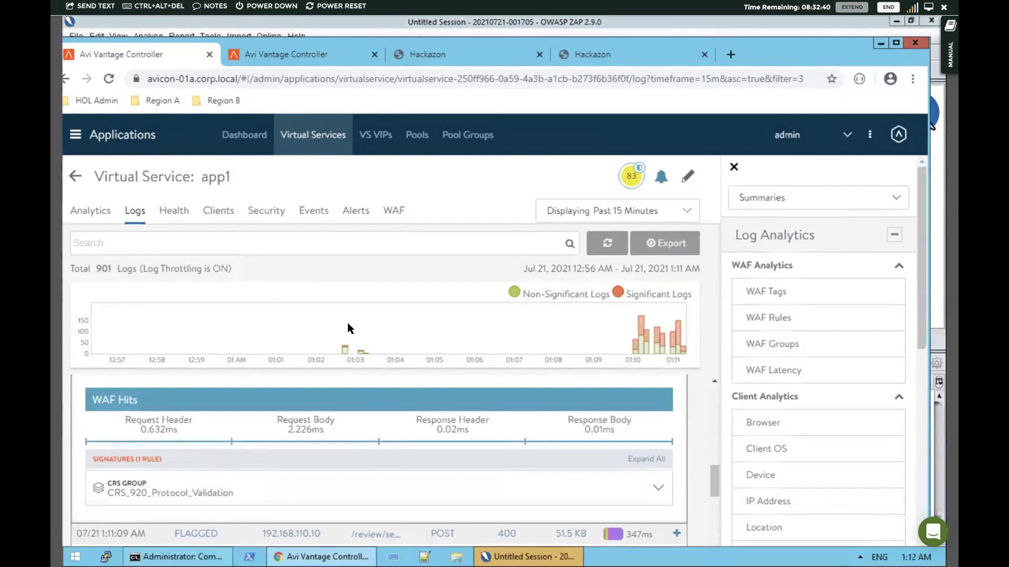
Return to the host desktop's Chrome window and take it out of full screen.
key("ctrl+Up")
left_click(710, 431)
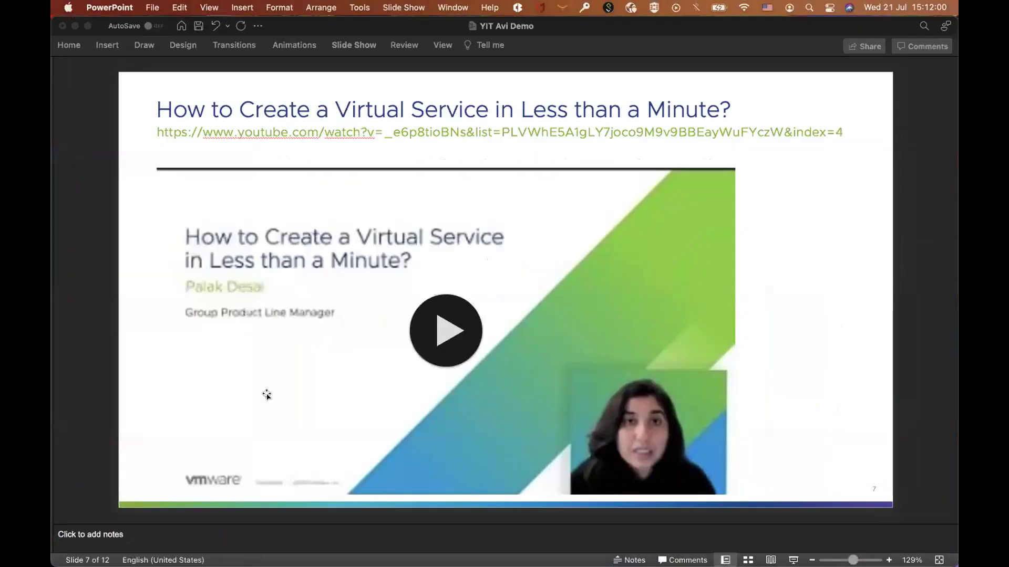
key("ctrl+Up")
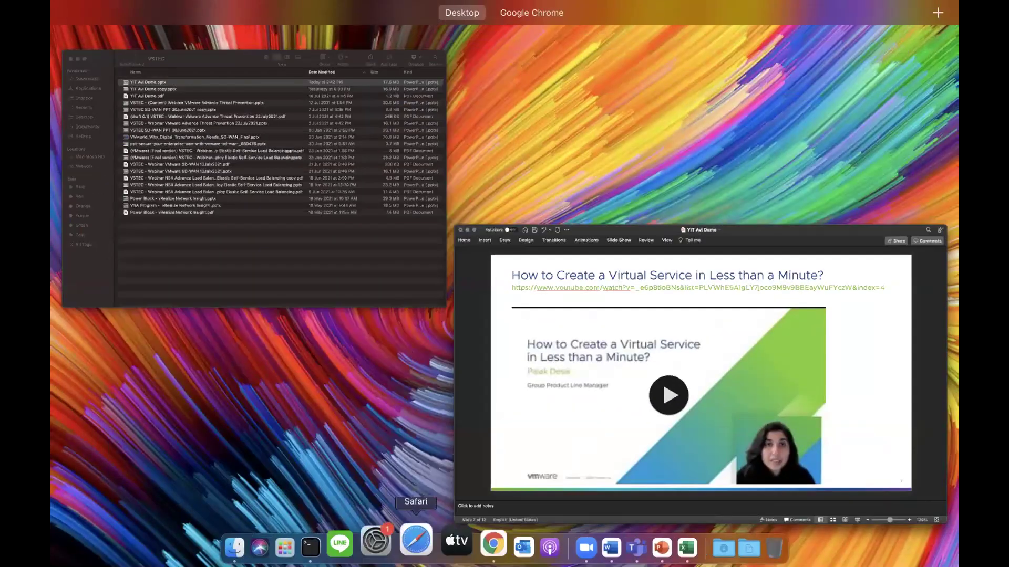
left_click(473, 540)
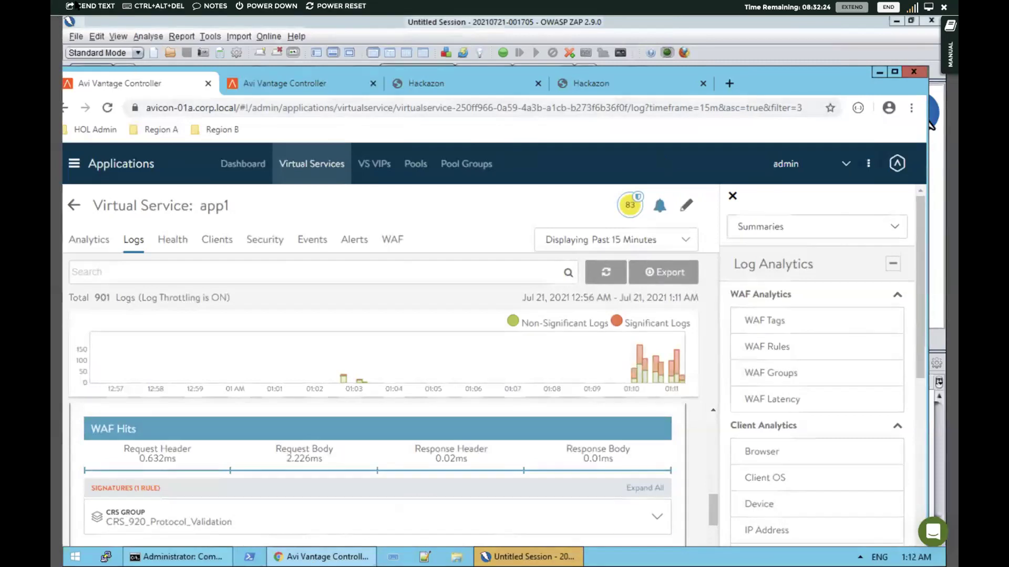
mouse_move(84, 6)
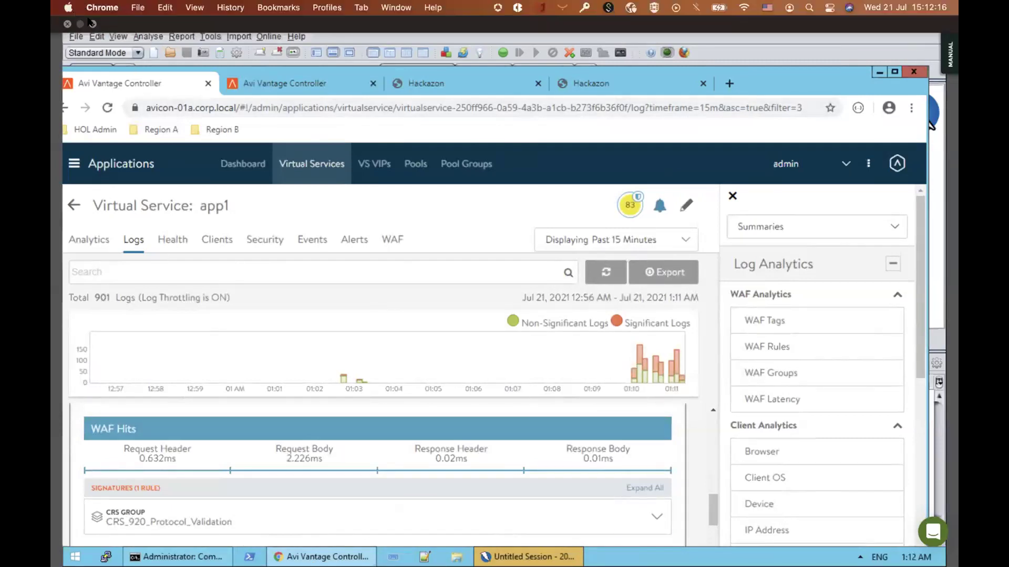
left_click(92, 24)
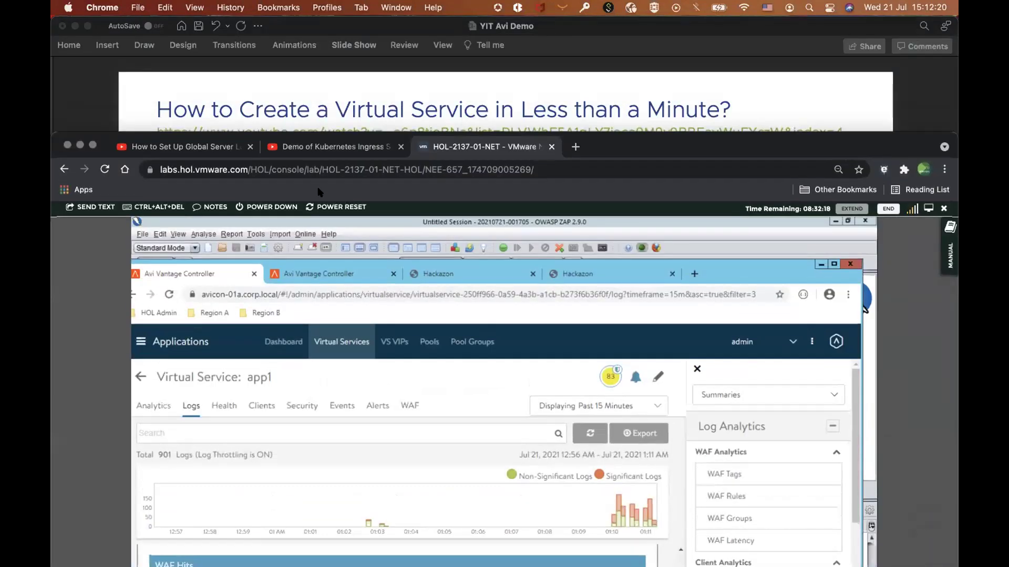
Play the YouTube video on setting up Global Server Load Balancing from near its beginning, muted and in full screen.
left_click(156, 150)
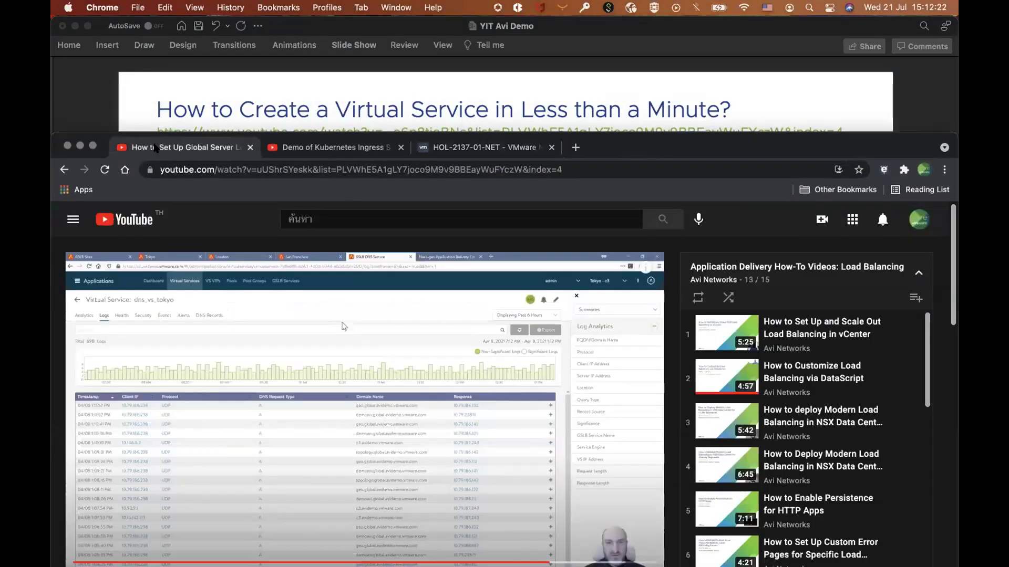
double_click(625, 150)
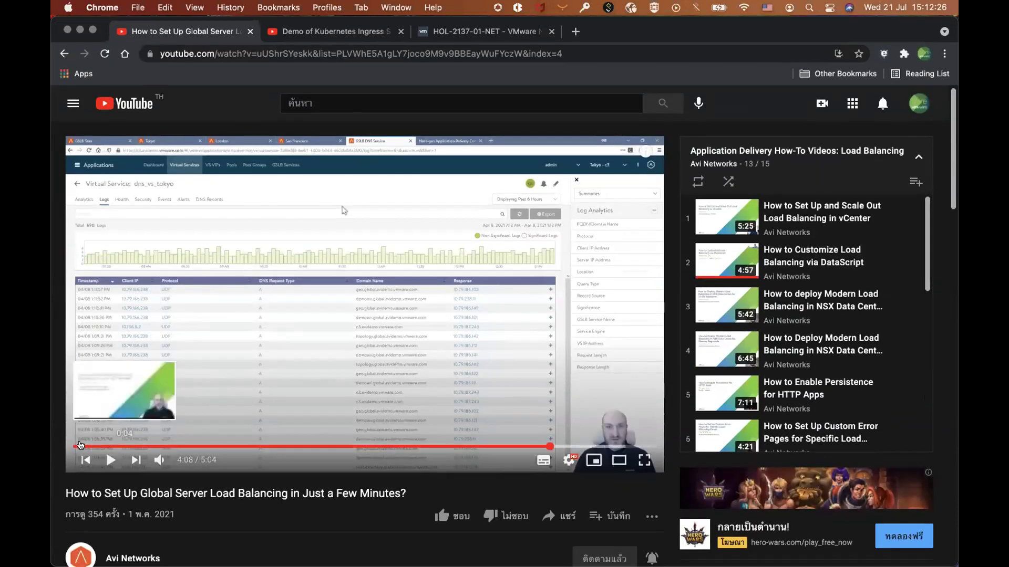
left_click(80, 445)
left_click(111, 460)
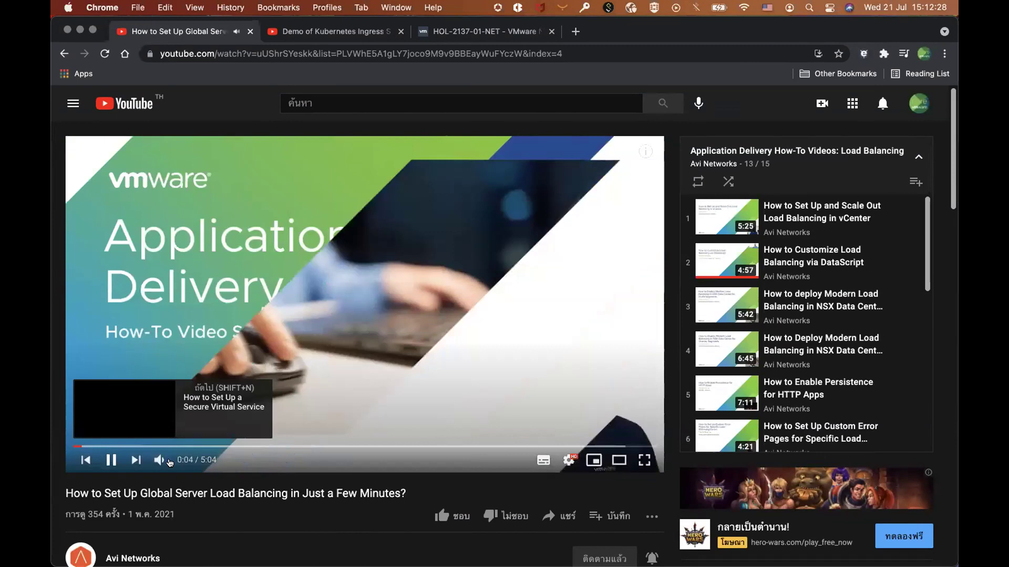
left_click(159, 459)
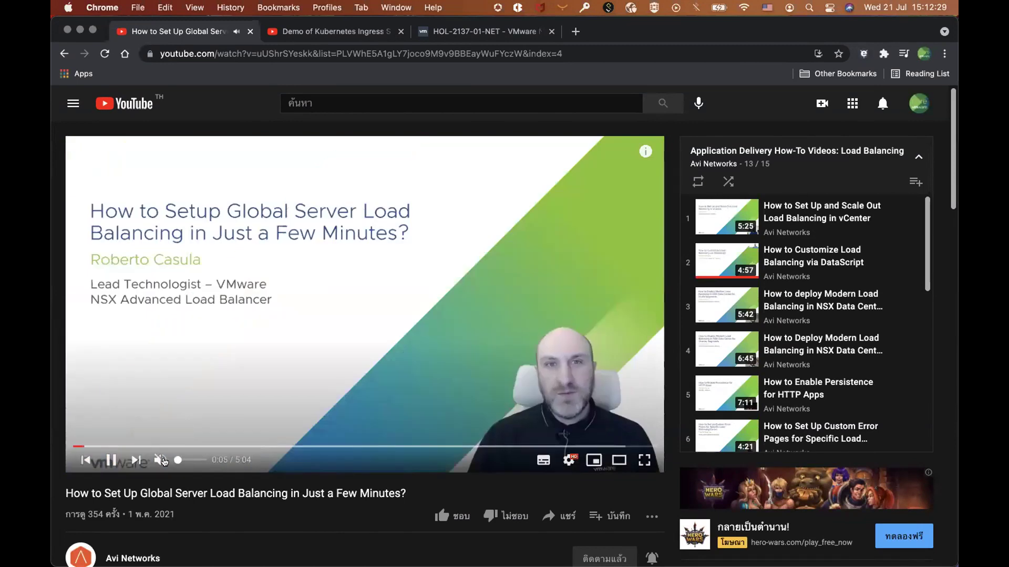
left_click(645, 460)
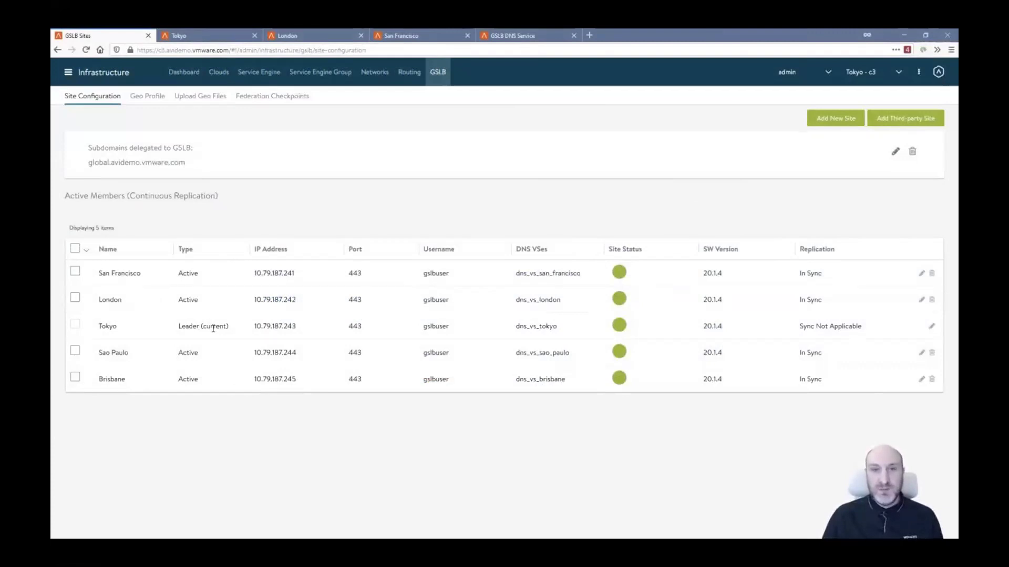
Review the multicloudapp virtual services on the Tokyo, London and San Francisco sites.
left_click(210, 37)
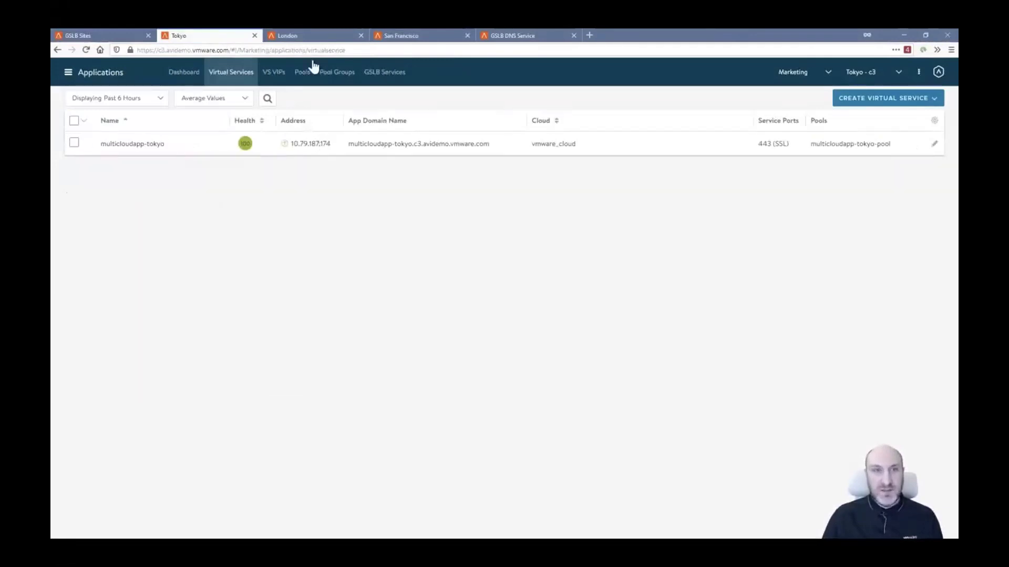
left_click(315, 35)
key("ctrl+Tab")
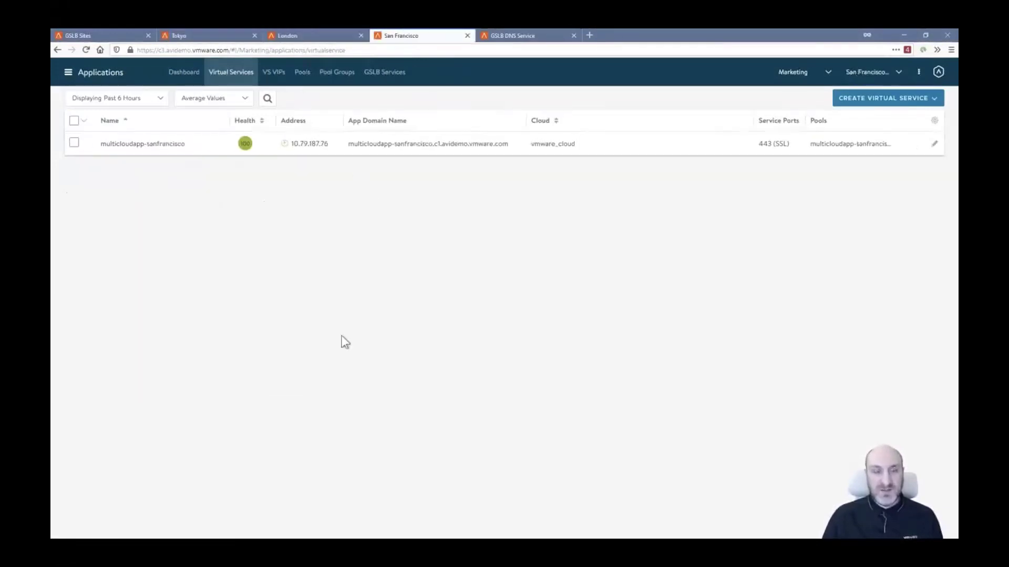
Start a basic GSLB service on the Tokyo site, with name and application name multicloudapp and subdomain .global.avidemo.vmware.com.
left_click(194, 36)
left_click(386, 75)
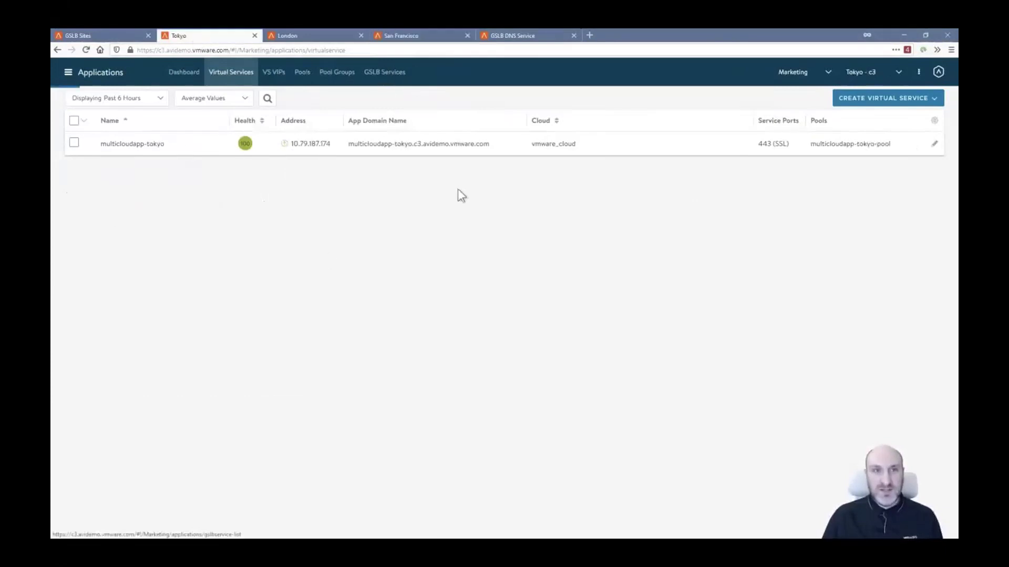
left_click(913, 98)
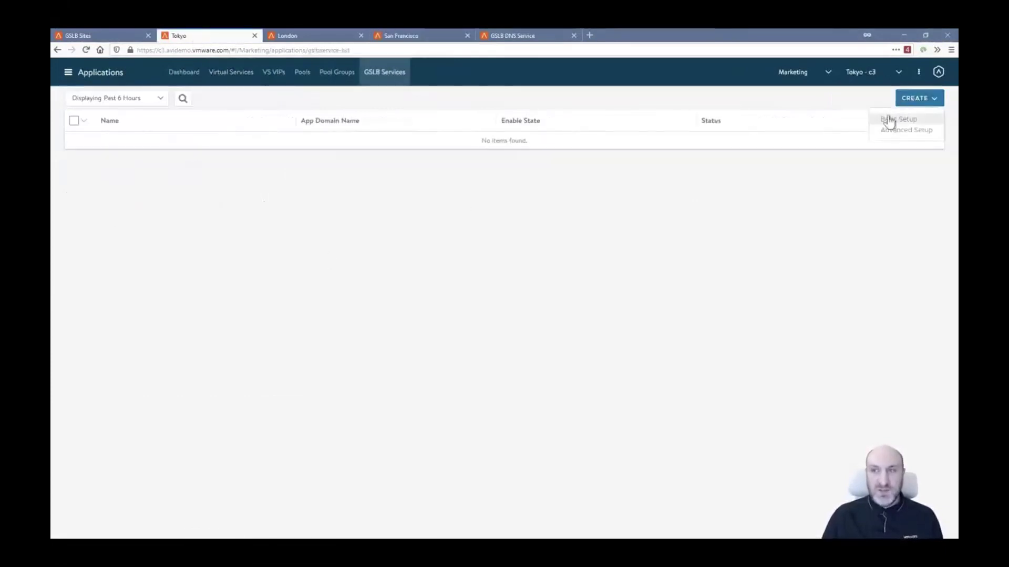
left_click(895, 120)
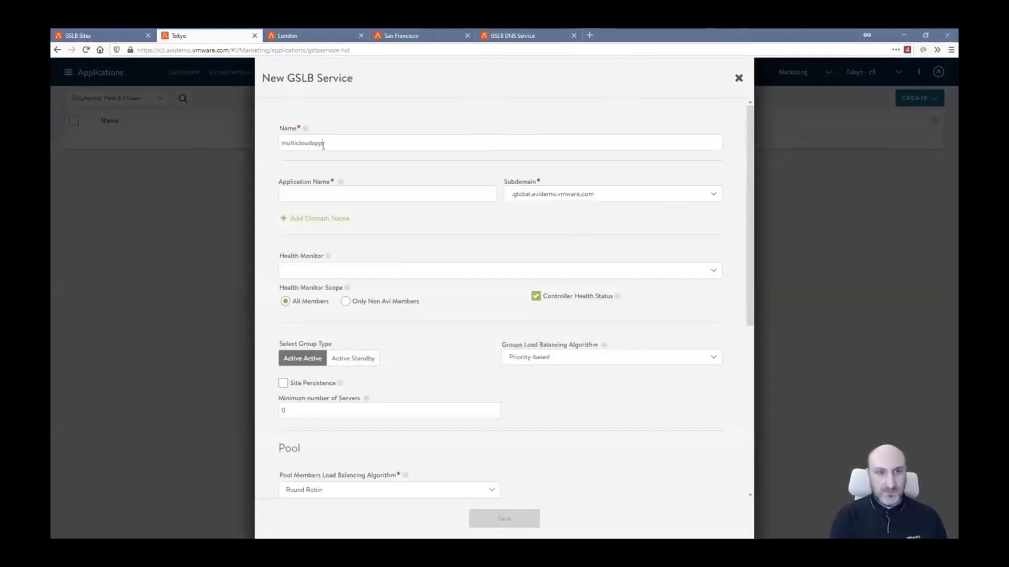
key("Tab")
type("multicloudapp")
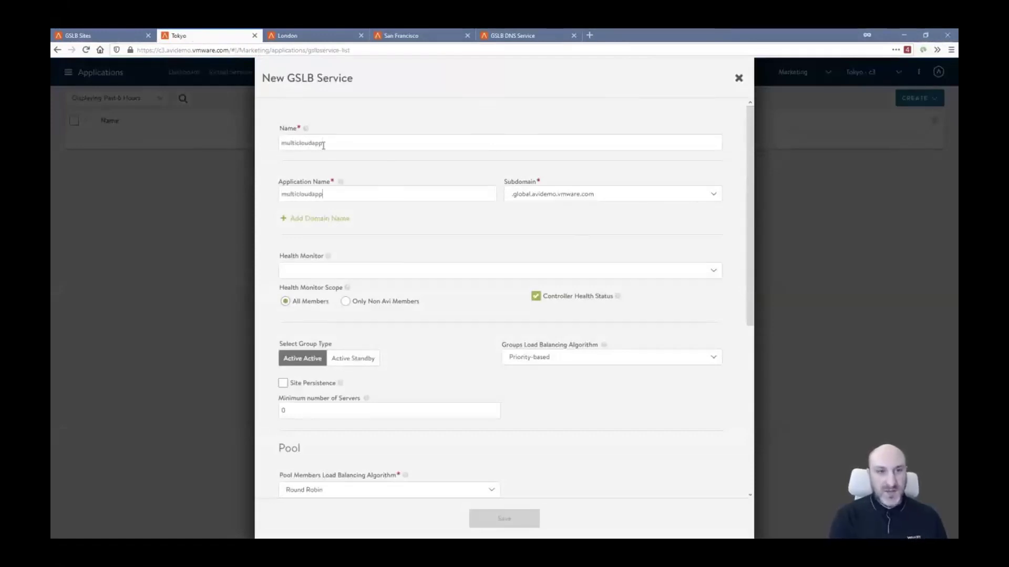
left_click(590, 200)
left_click(510, 234)
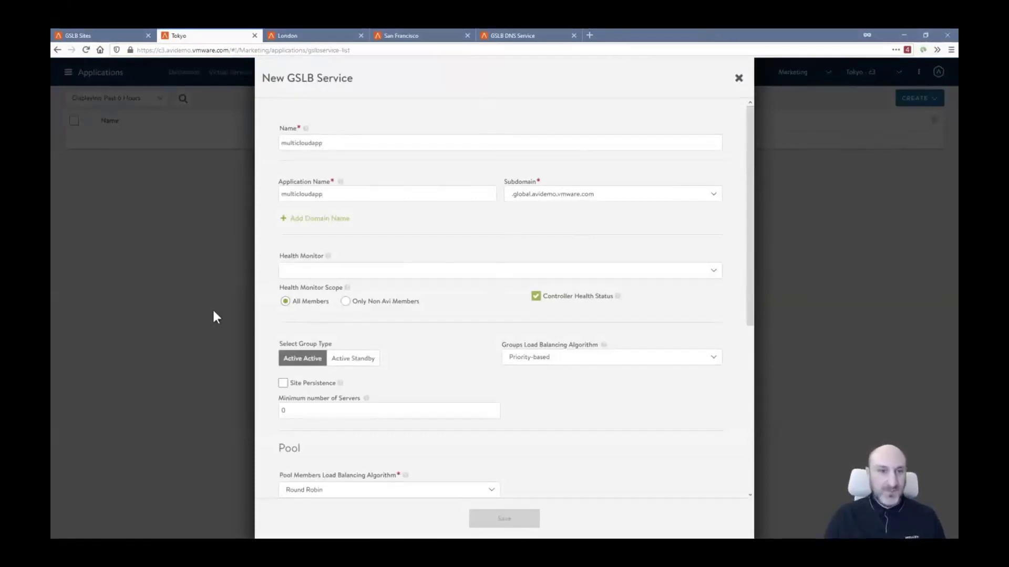
Assign the System-GSLB-HTTPS health monitor and review the pool members' load balancing algorithms, keeping Round Robin.
left_click(405, 274)
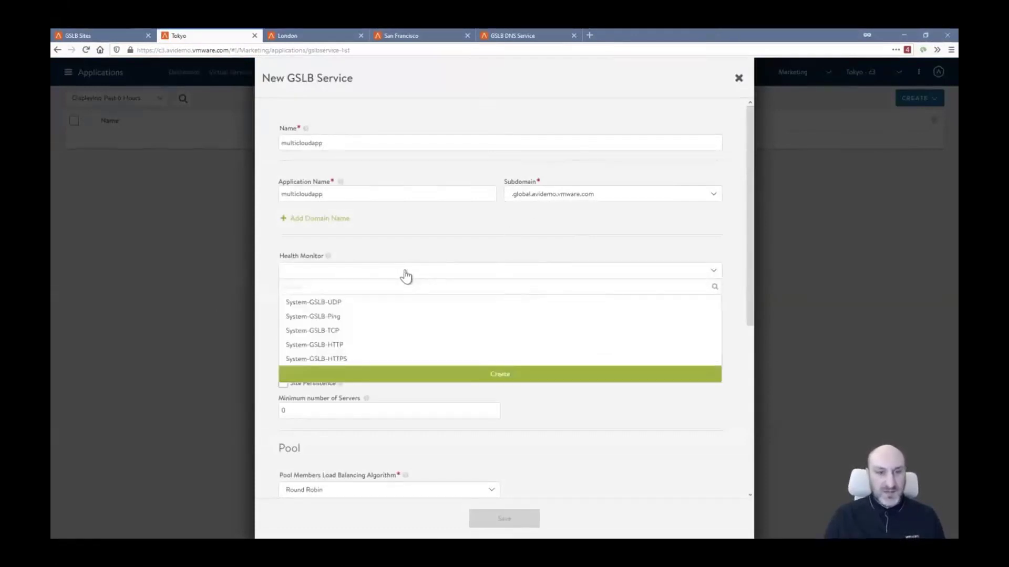
left_click(369, 361)
scroll(488, 252, "down", 3)
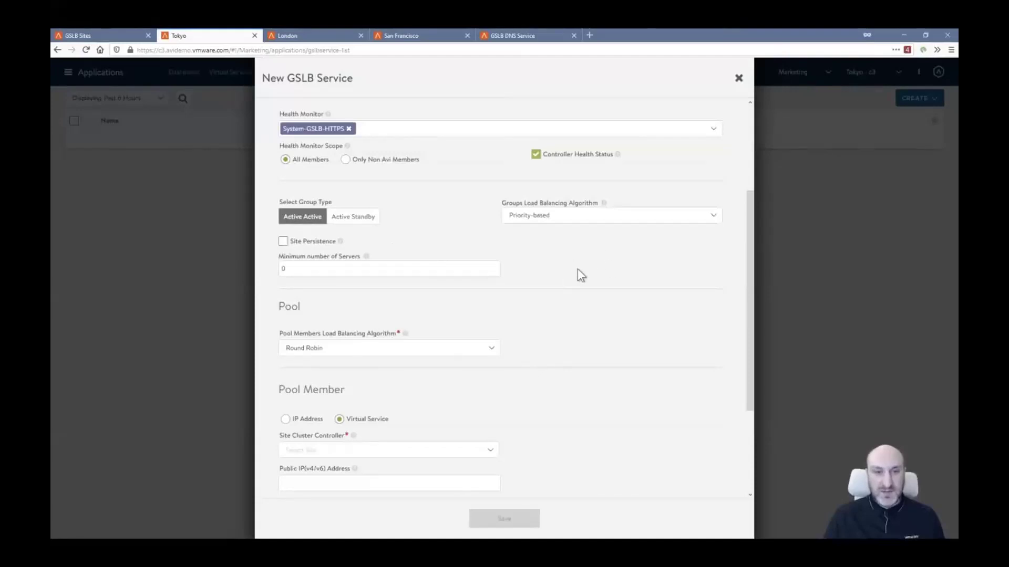
scroll(581, 274, "down", 2)
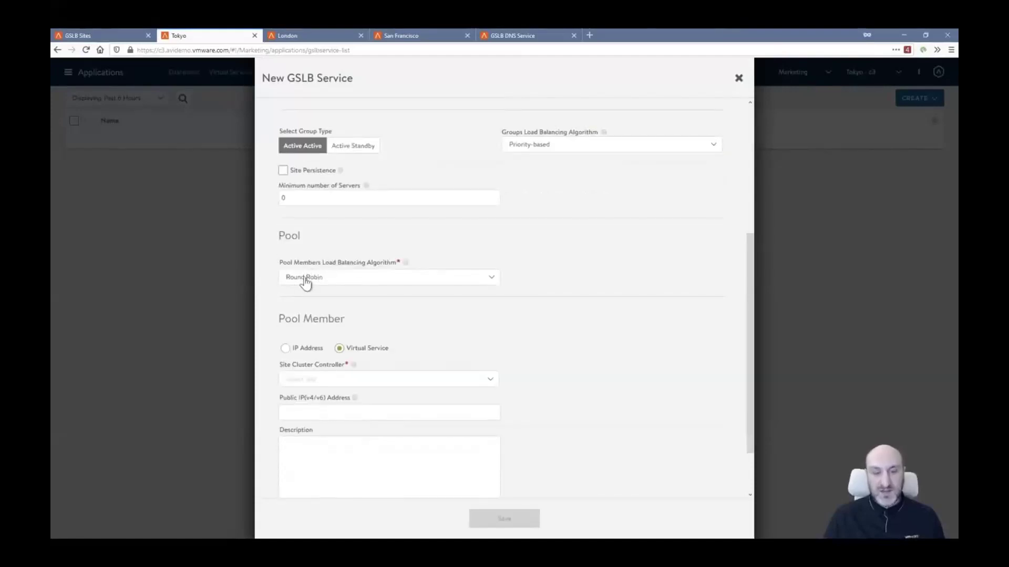
left_click(409, 277)
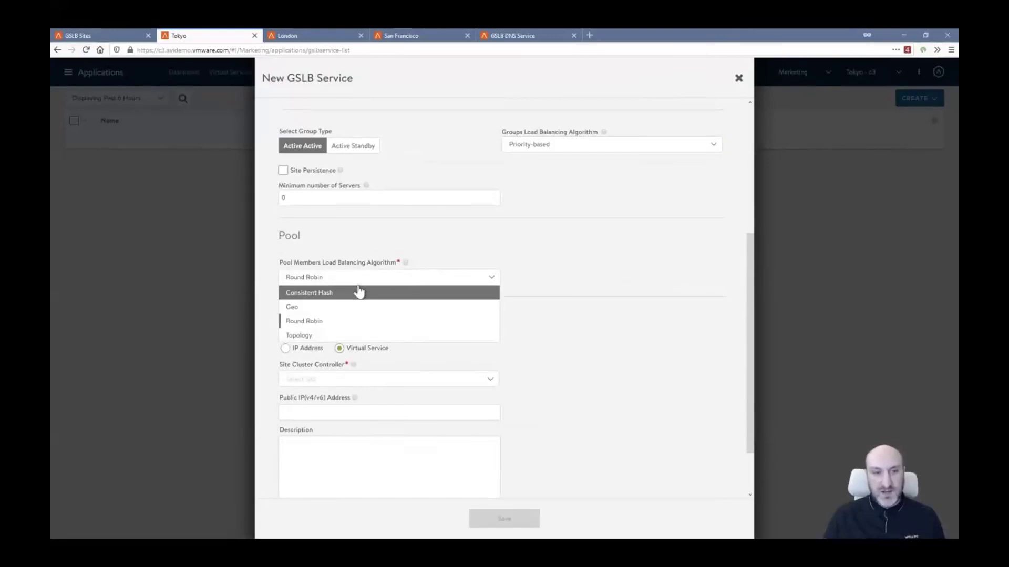
left_click(564, 273)
Define the first pool member with Tokyo as site cluster controller and multicloudapp-tokyo as virtual service.
scroll(541, 263, "down", 2)
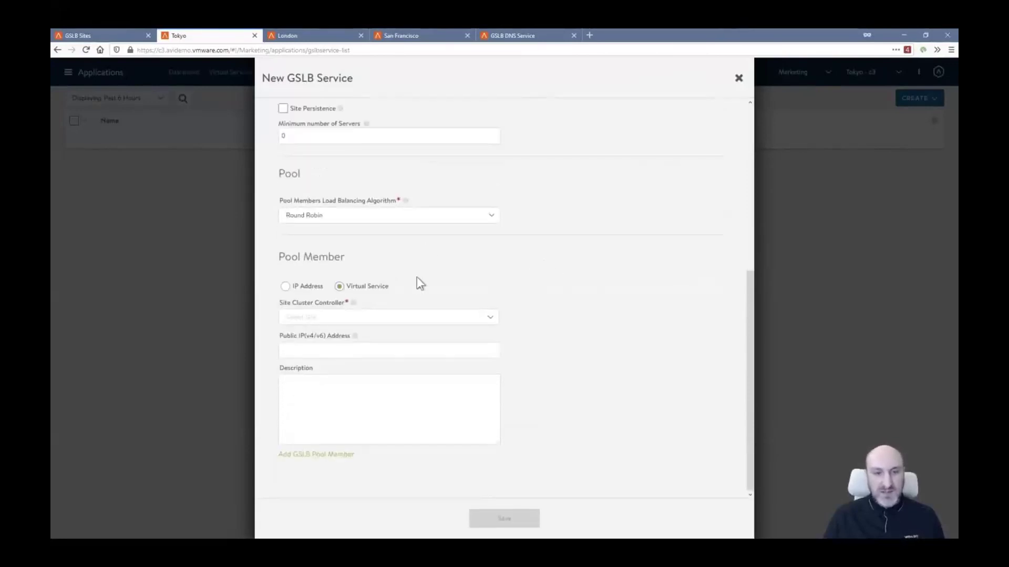
left_click(382, 321)
left_click(360, 362)
left_click(554, 323)
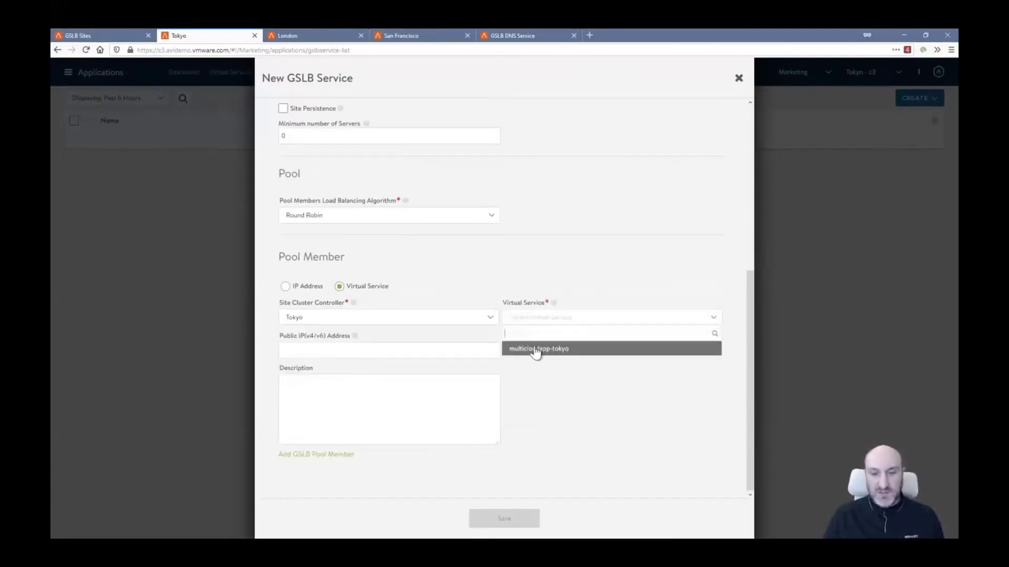
left_click(535, 349)
Add a second GSLB pool member using the London site and the virtual service multicloudapp-london-azure.
left_click(325, 455)
scroll(473, 336, "down", 3)
left_click(382, 318)
left_click(361, 347)
left_click(563, 317)
left_click(558, 349)
Add a third GSLB pool member for San Francisco with virtual service multicloudapp-sanfrancisco, and save the GSLB service.
left_click(339, 455)
scroll(568, 388, "down", 1)
scroll(566, 384, "down", 2)
left_click(389, 316)
left_click(303, 370)
left_click(531, 318)
left_click(531, 348)
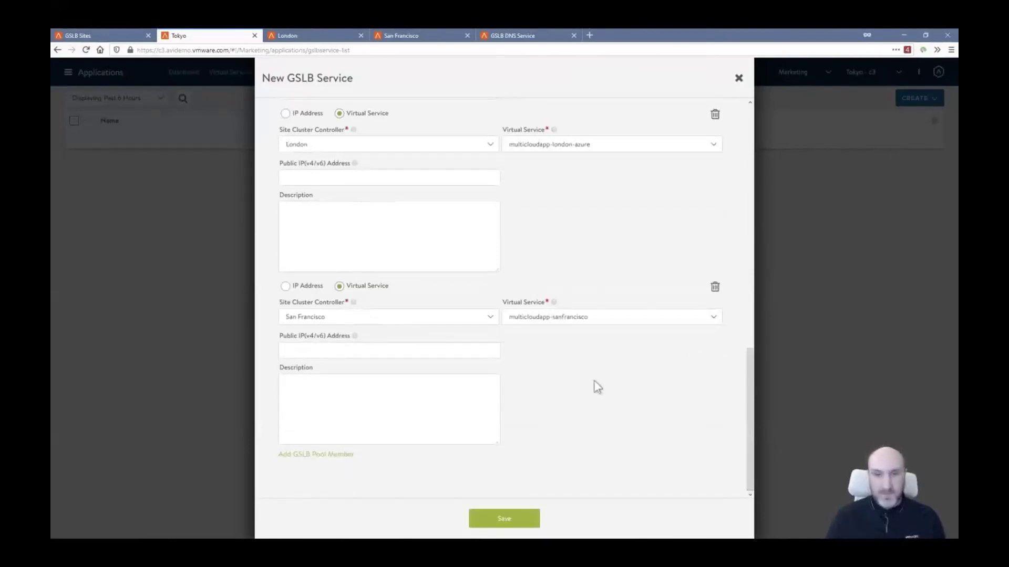
left_click(504, 520)
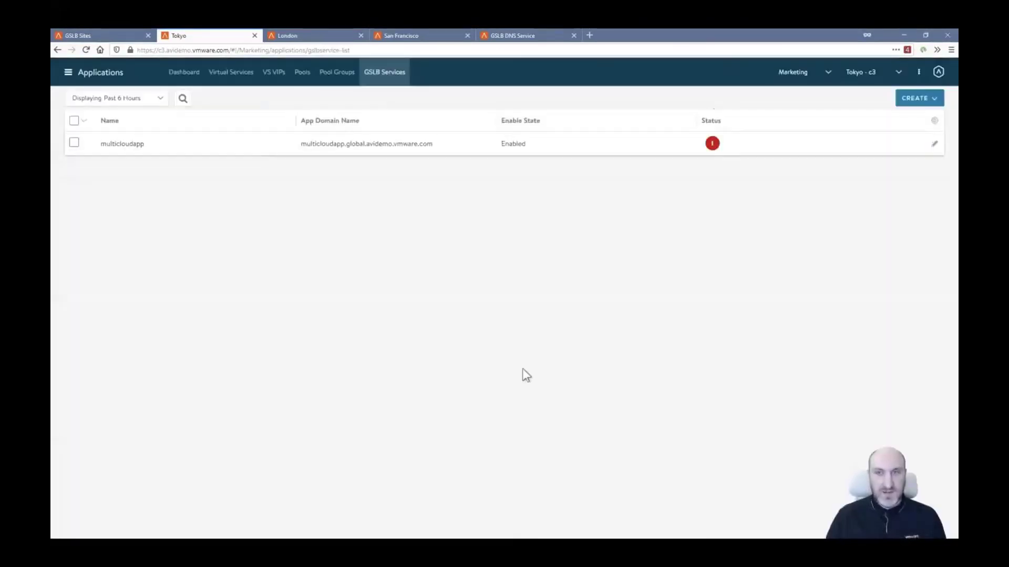
left_click(121, 145)
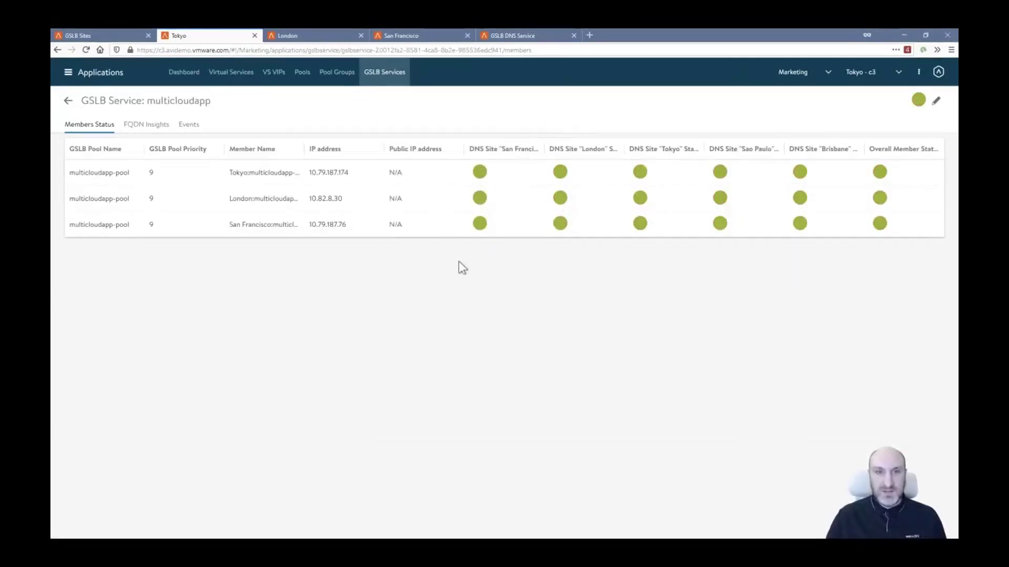
left_click(589, 35)
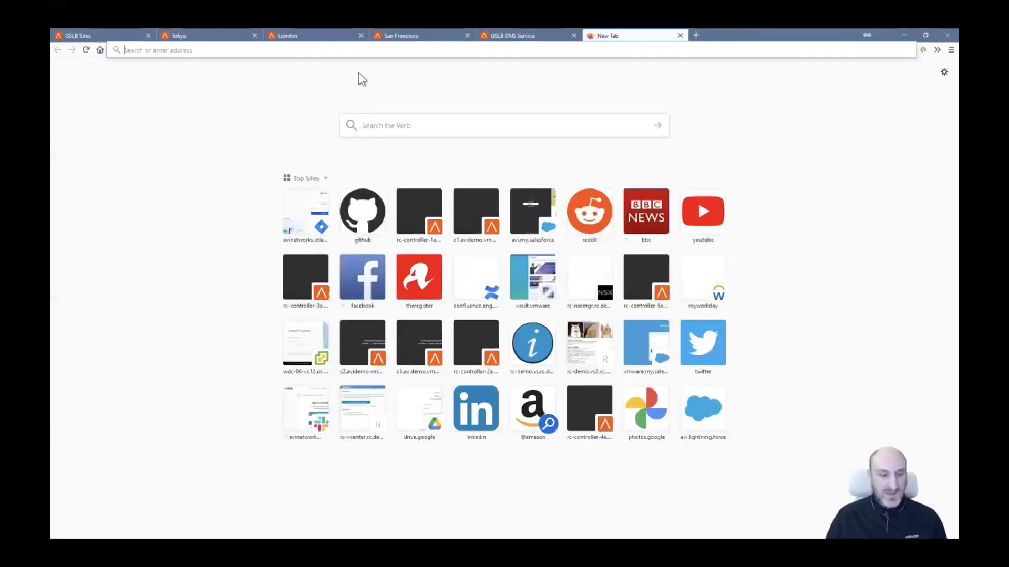
type("https://multicloudapp.global.avidemo.vmware.com")
key("Return")
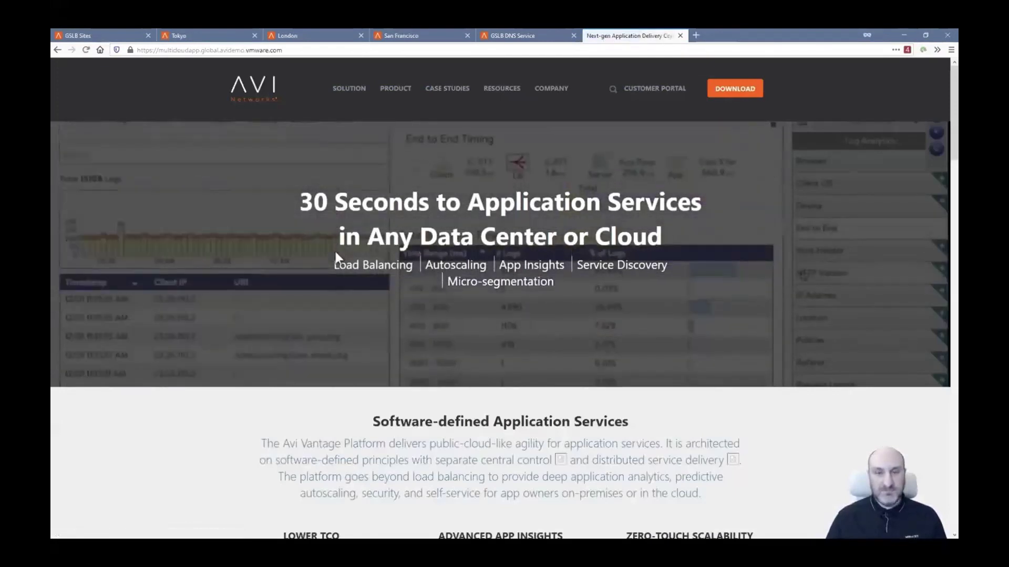
Filter the dns_vs_tokyo logs by multicloudapp.global.avidemo.vmware.com and expand the matching entry to examine its DNS response.
left_click(526, 42)
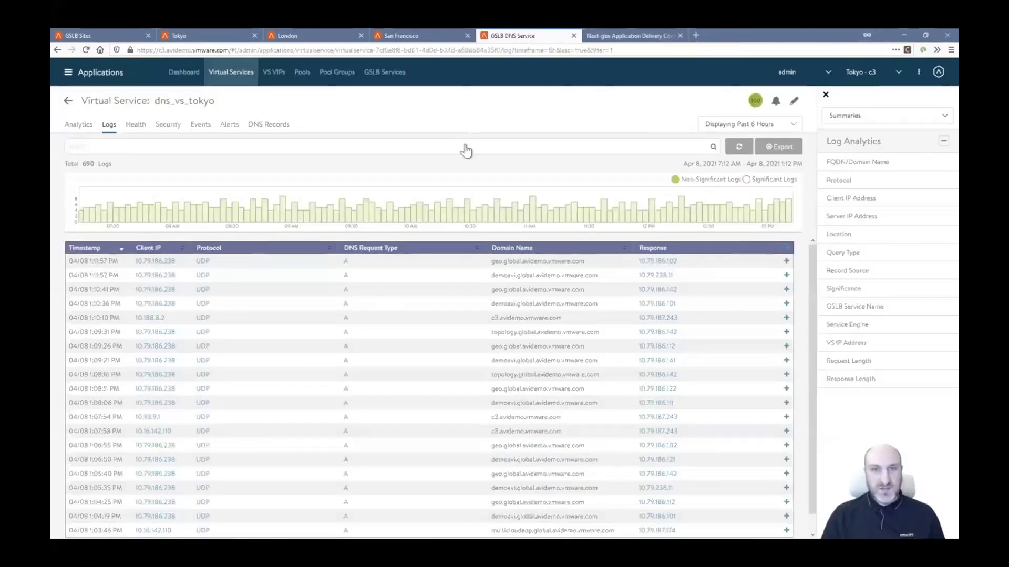
key("Return")
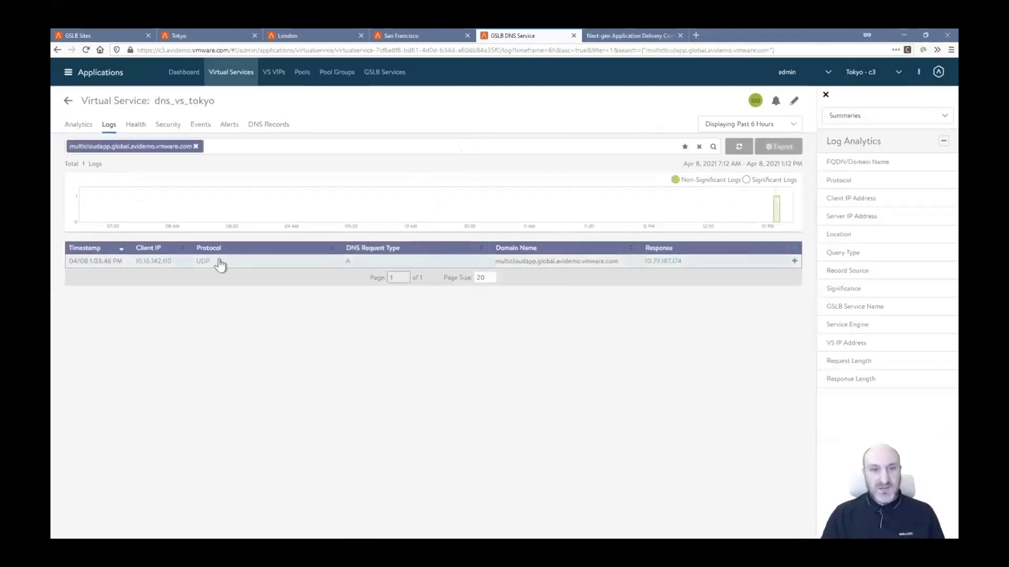
left_click(794, 261)
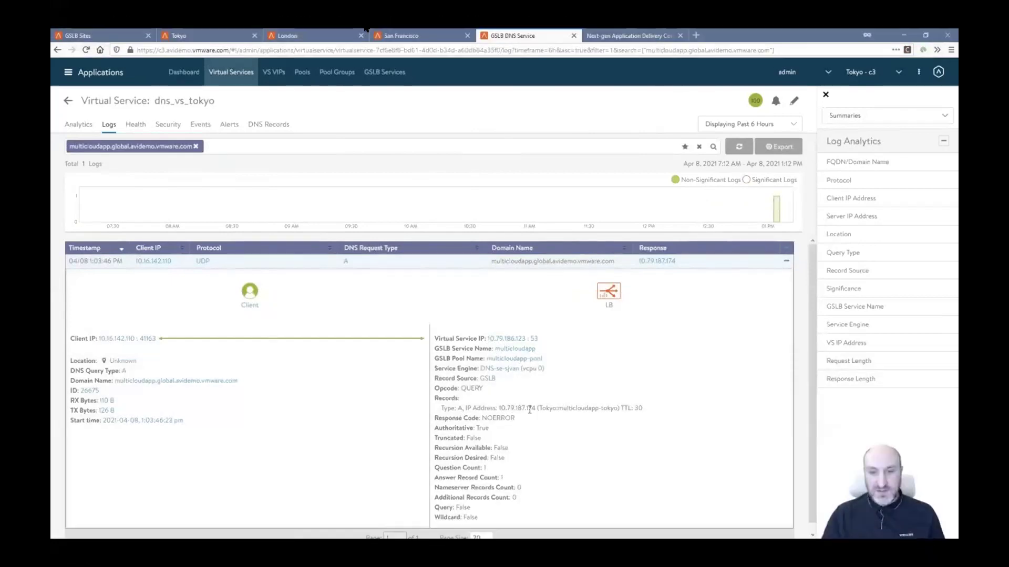
Take the YouTube video on Global Server Load Balancing out of full screen.
mouse_move(468, 331)
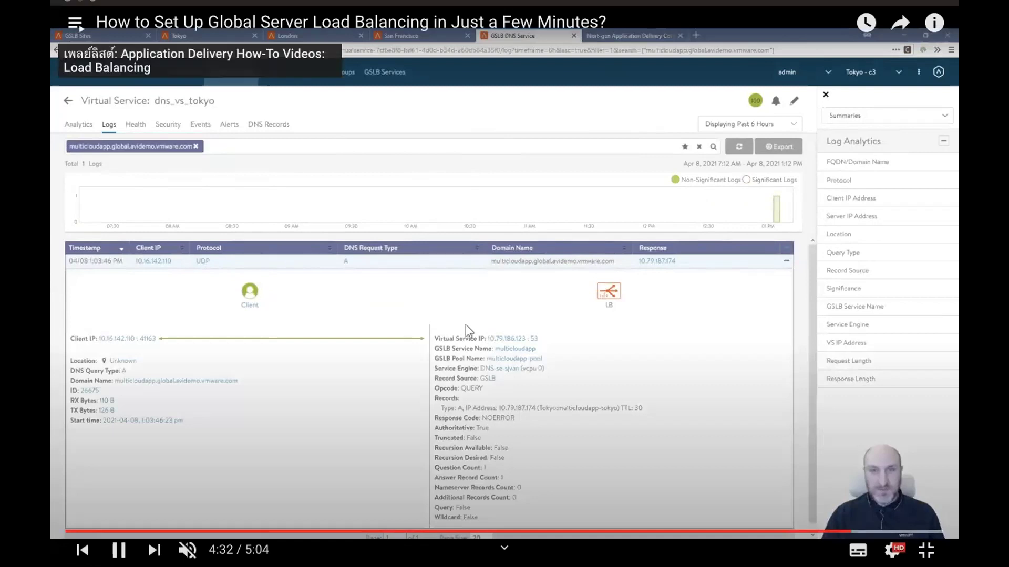
left_click(926, 550)
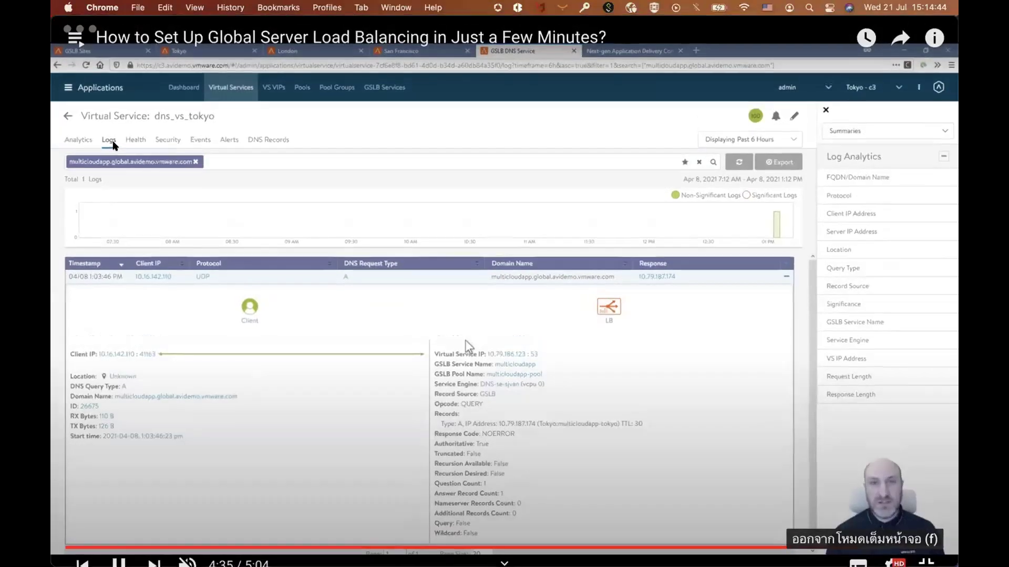